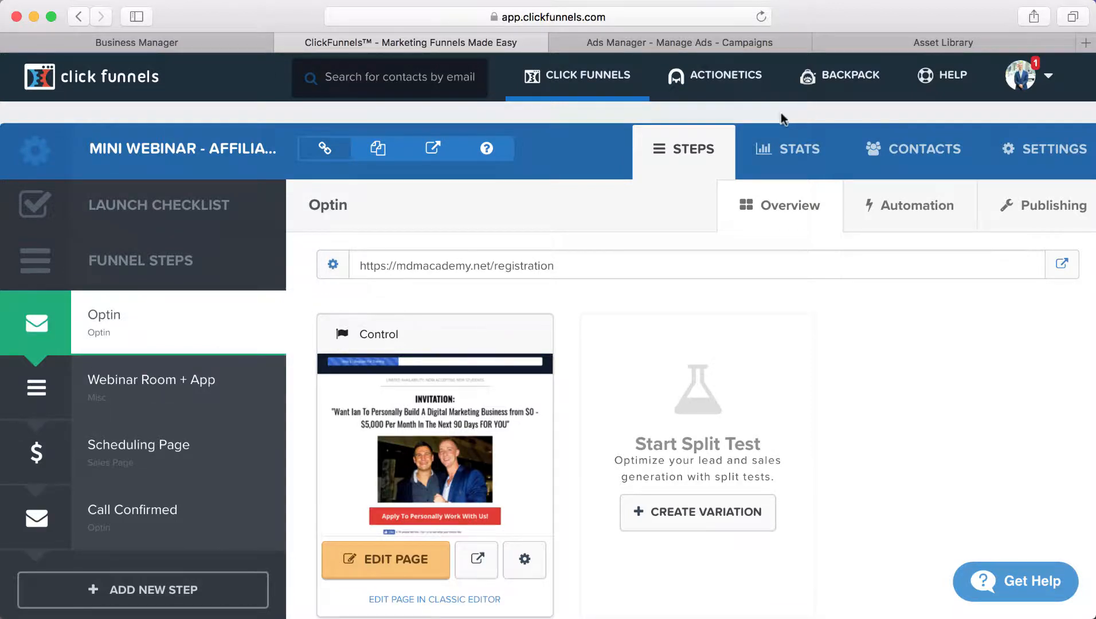
Step: Go from the Asset Library through All Tools to the Audiences page
{"action": "left_click", "coordinate": [741, 42]}
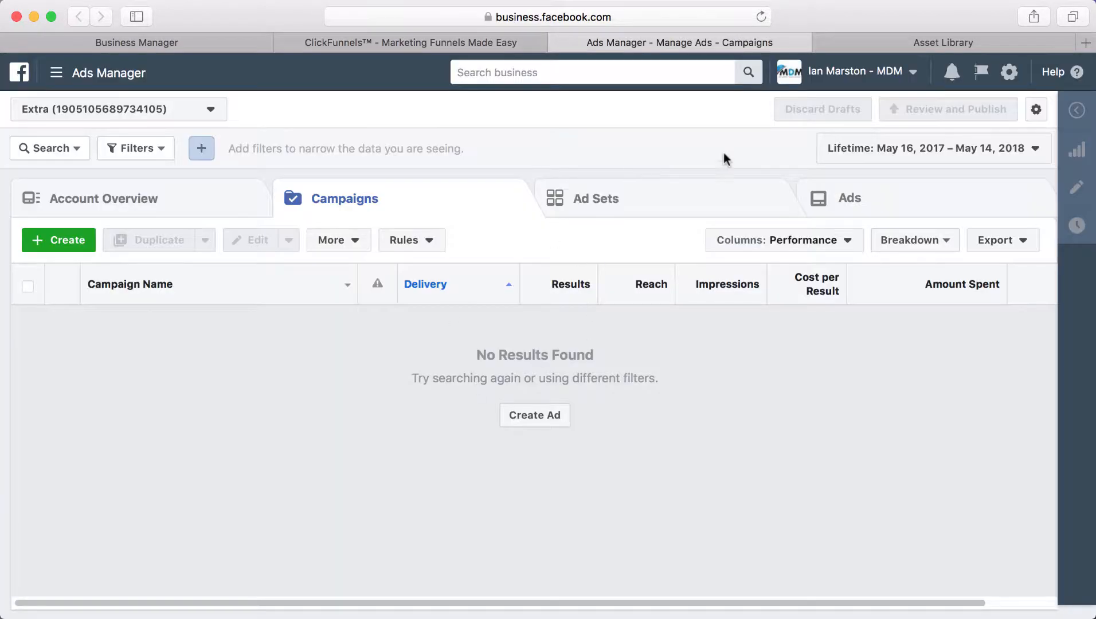
{"action": "left_click", "coordinate": [965, 43]}
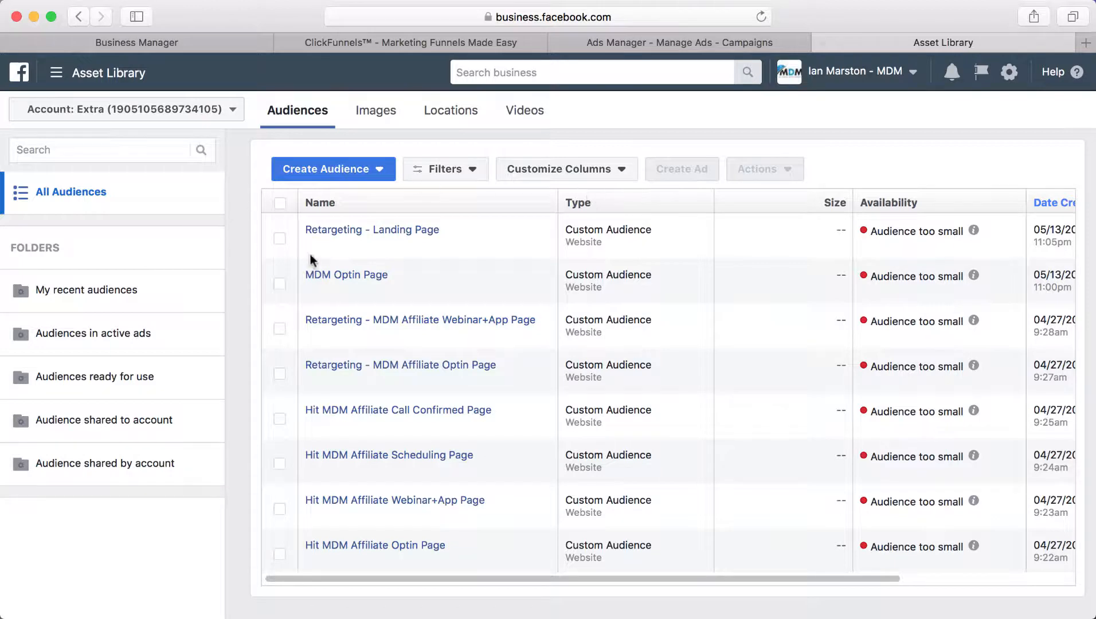
{"action": "left_click", "coordinate": [115, 83]}
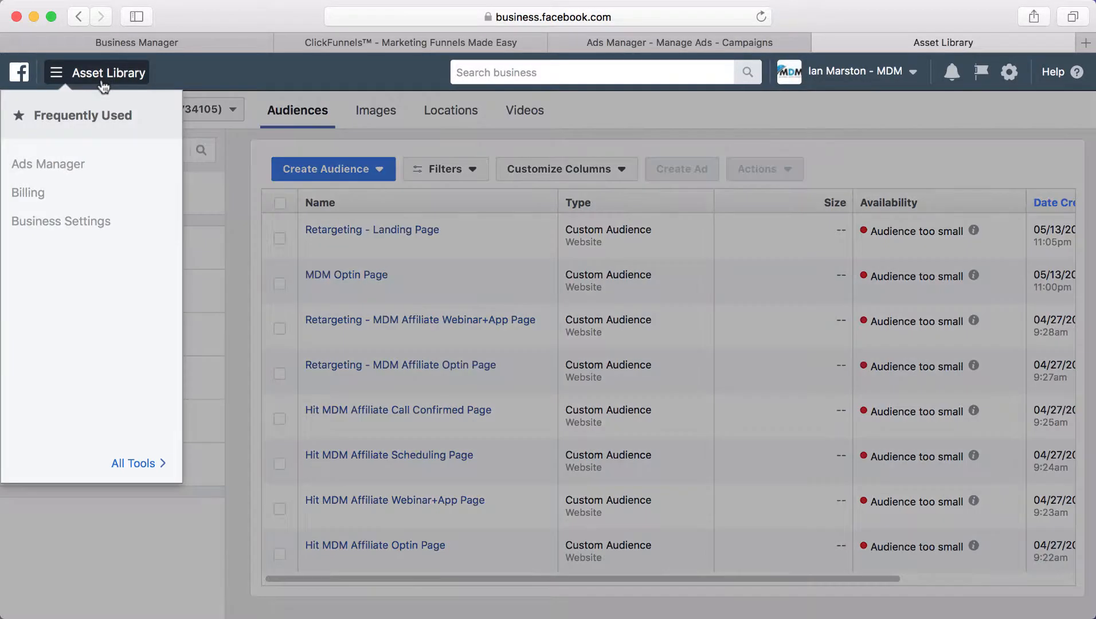
{"action": "left_click", "coordinate": [121, 473]}
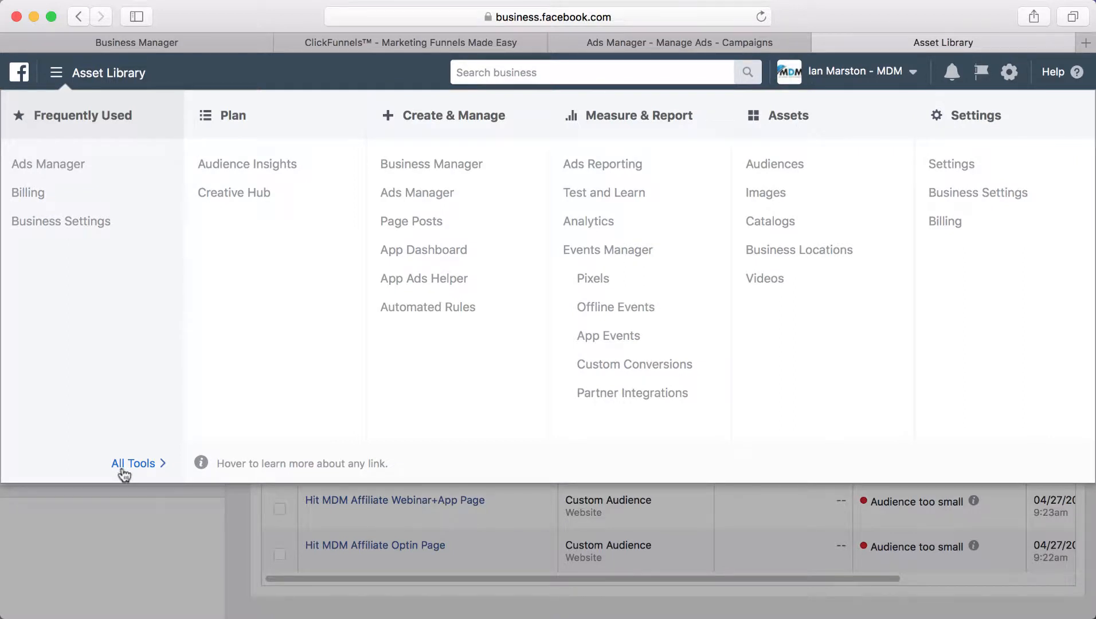
{"action": "left_click", "coordinate": [776, 164]}
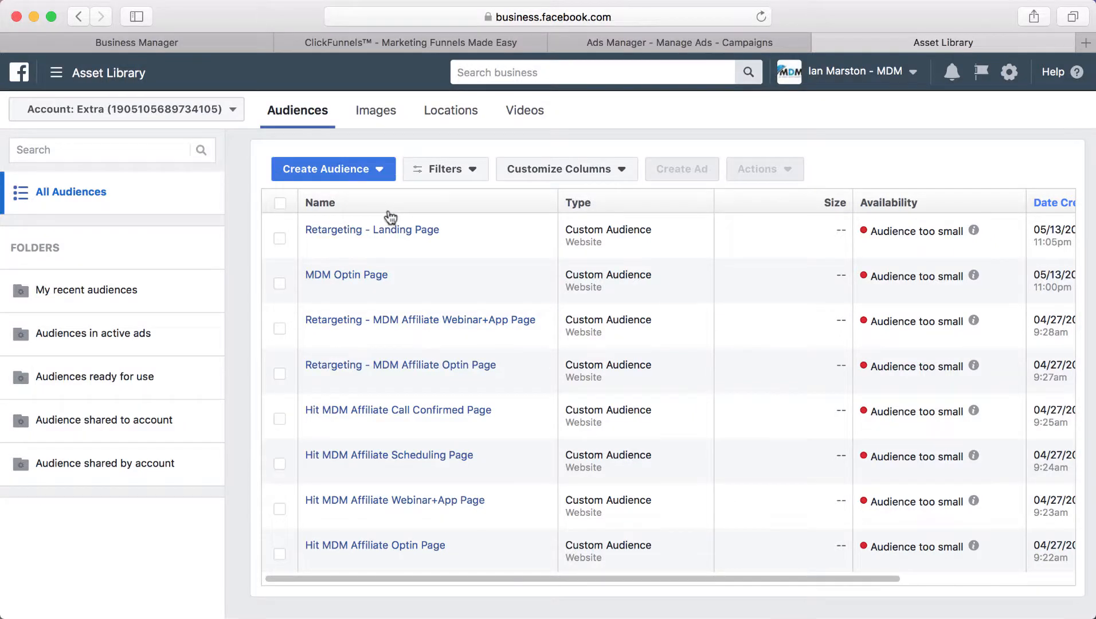
{"action": "mouse_move", "coordinate": [483, 324]}
{"action": "mouse_move", "coordinate": [395, 324]}
{"action": "mouse_move", "coordinate": [390, 355]}
Step: Start a Website Traffic custom audience that includes people who visited specific web pages
{"action": "left_click", "coordinate": [357, 174]}
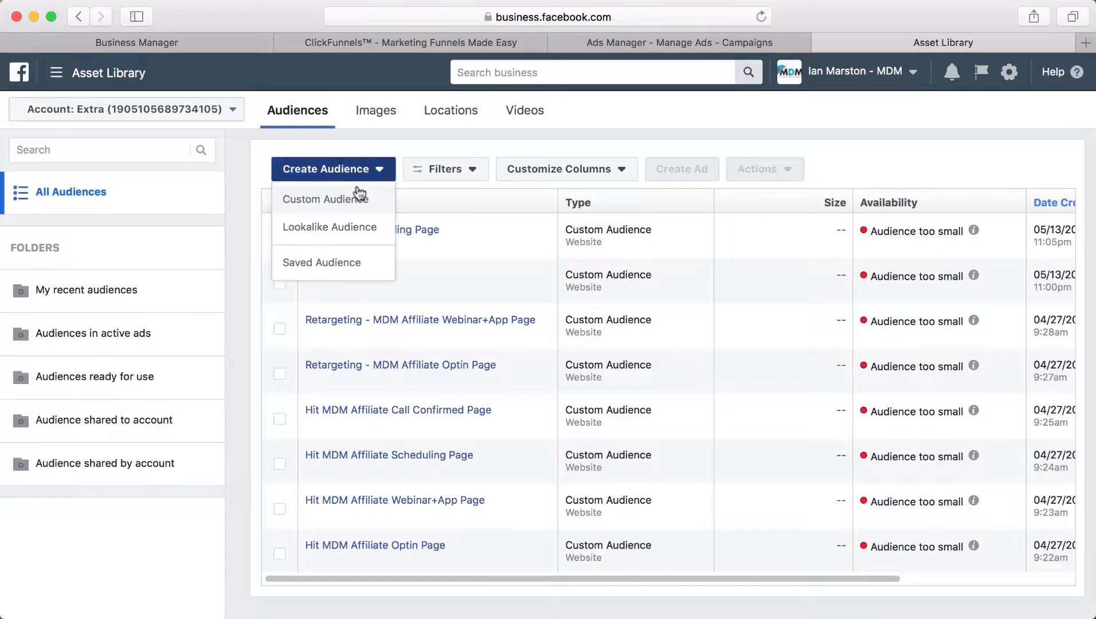
{"action": "left_click", "coordinate": [343, 206]}
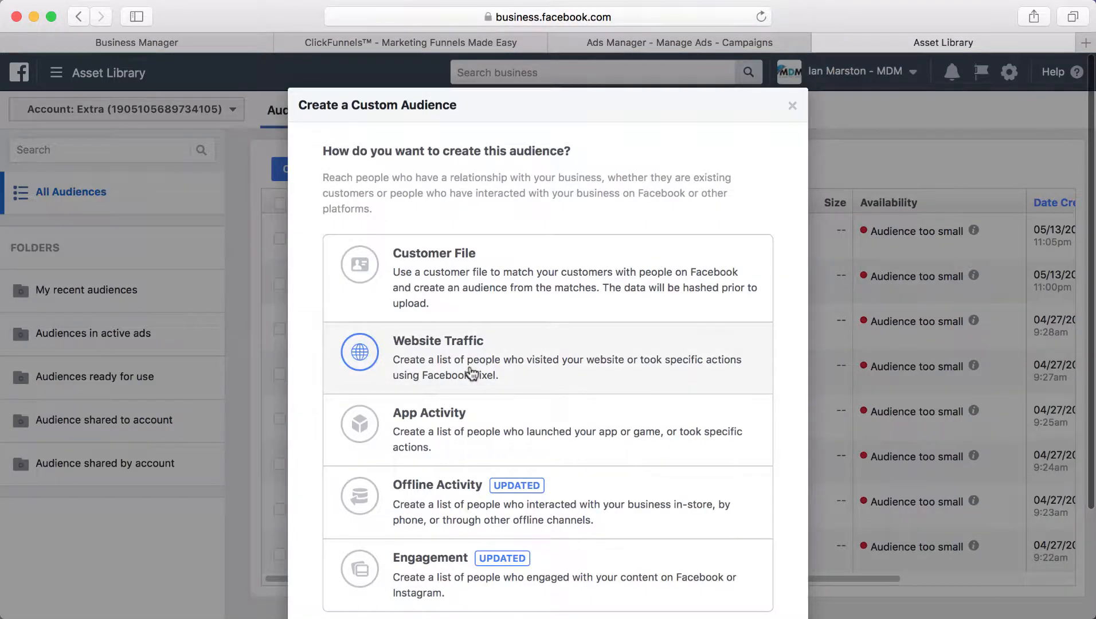
{"action": "left_click", "coordinate": [472, 374]}
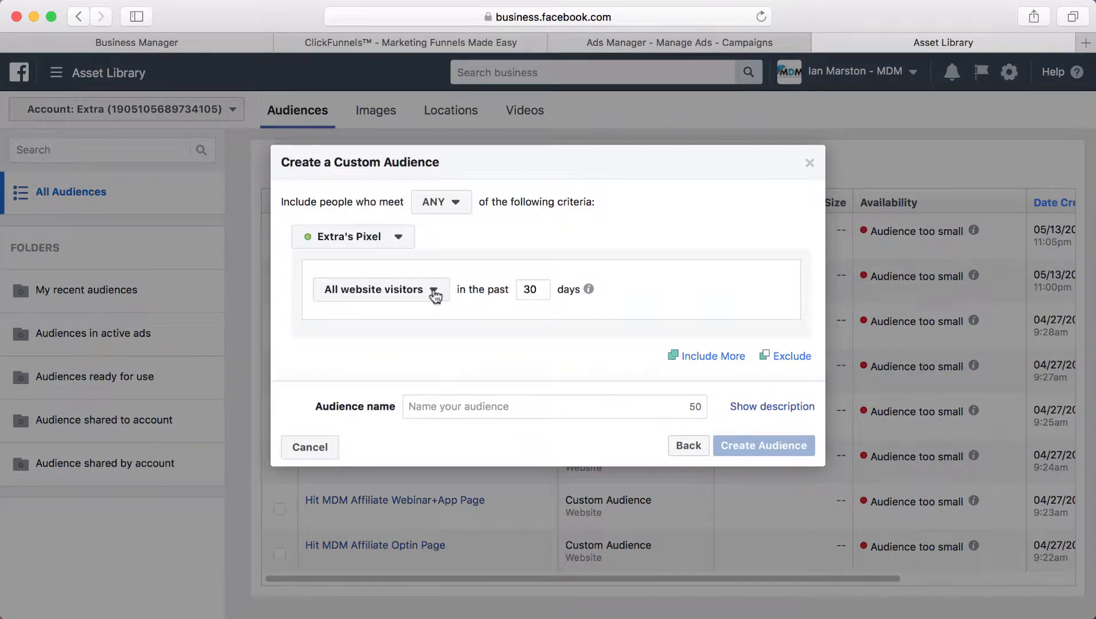
{"action": "left_click", "coordinate": [434, 294]}
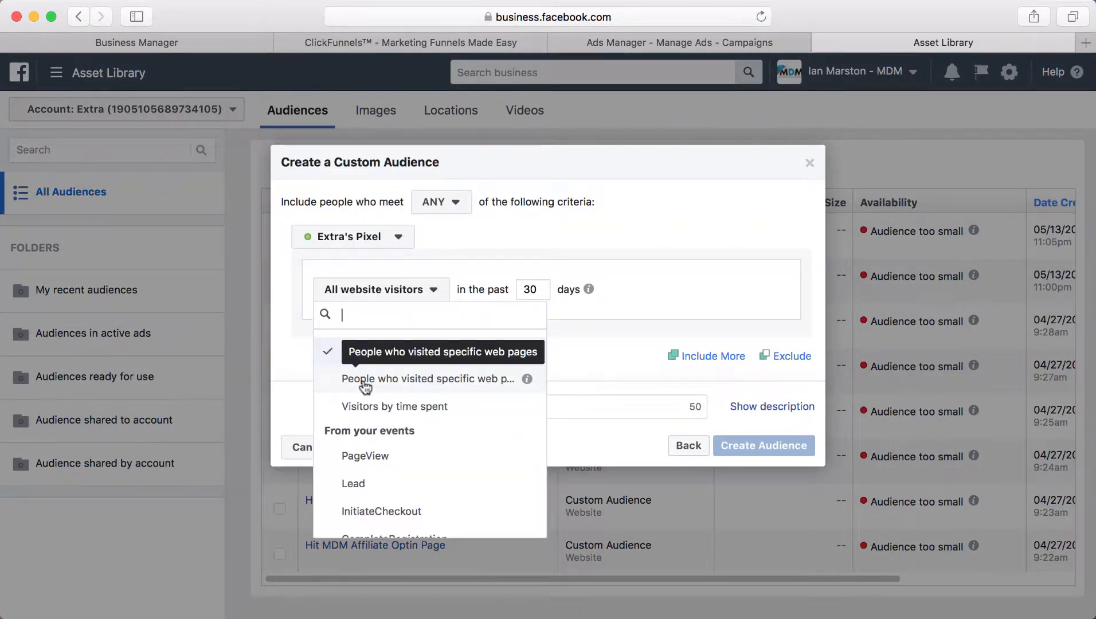
{"action": "left_click", "coordinate": [367, 384]}
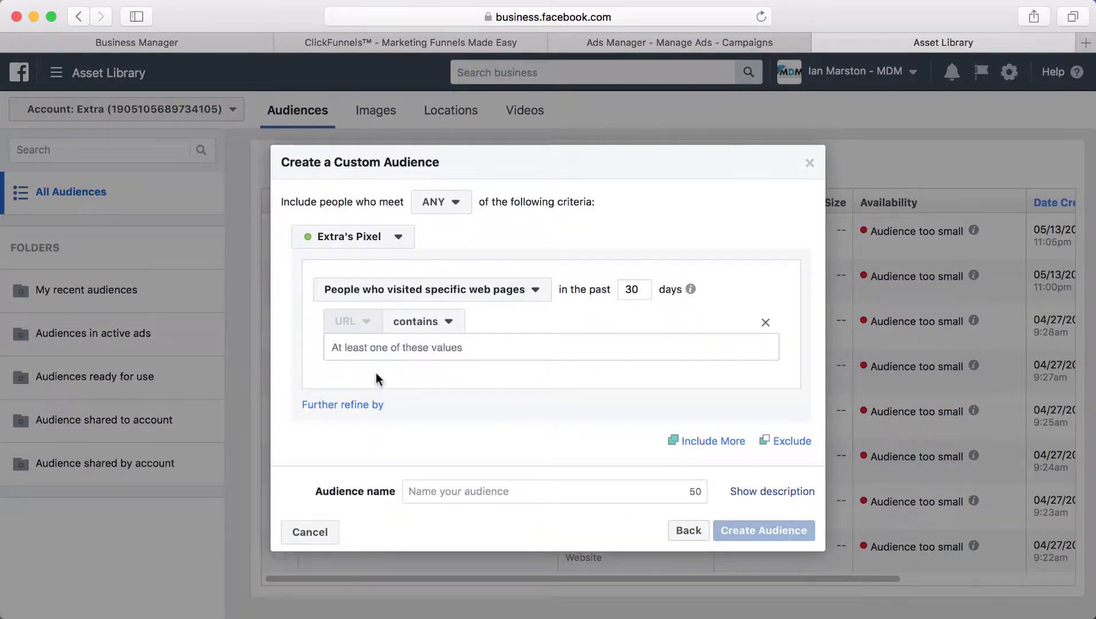
{"action": "left_click", "coordinate": [386, 41]}
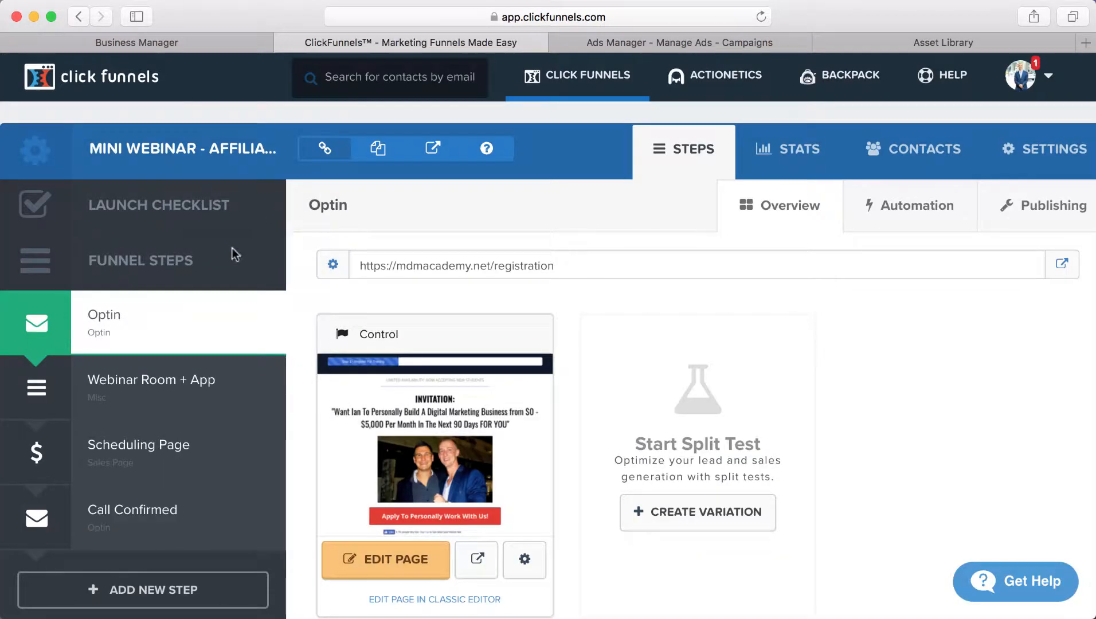
{"action": "left_click", "coordinate": [469, 265]}
{"action": "key", "text": "super+c"}
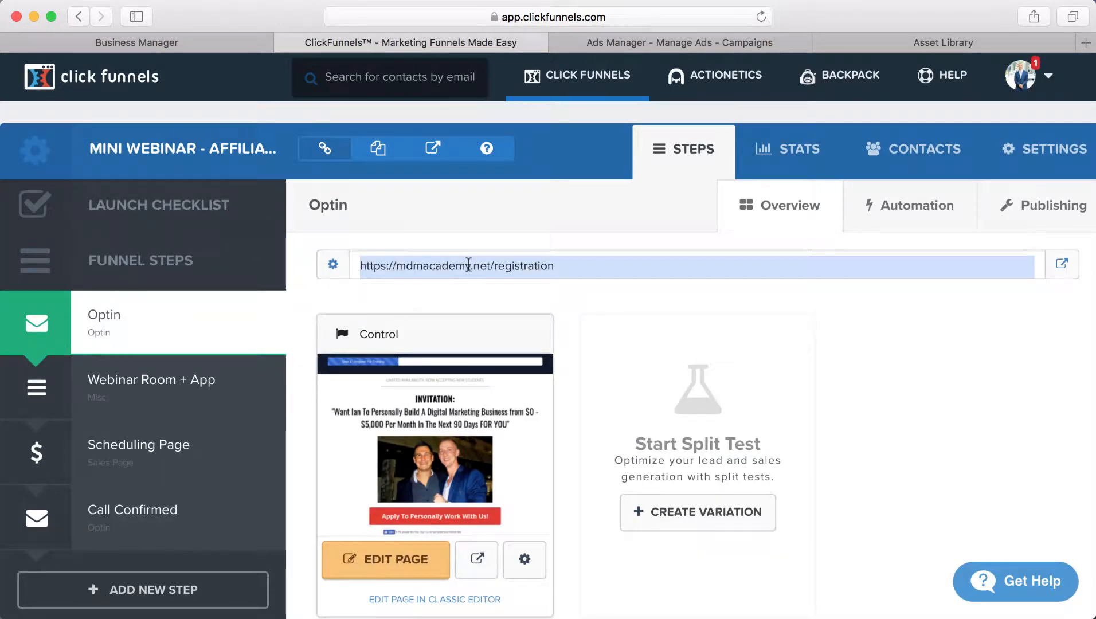
{"action": "left_click", "coordinate": [919, 42]}
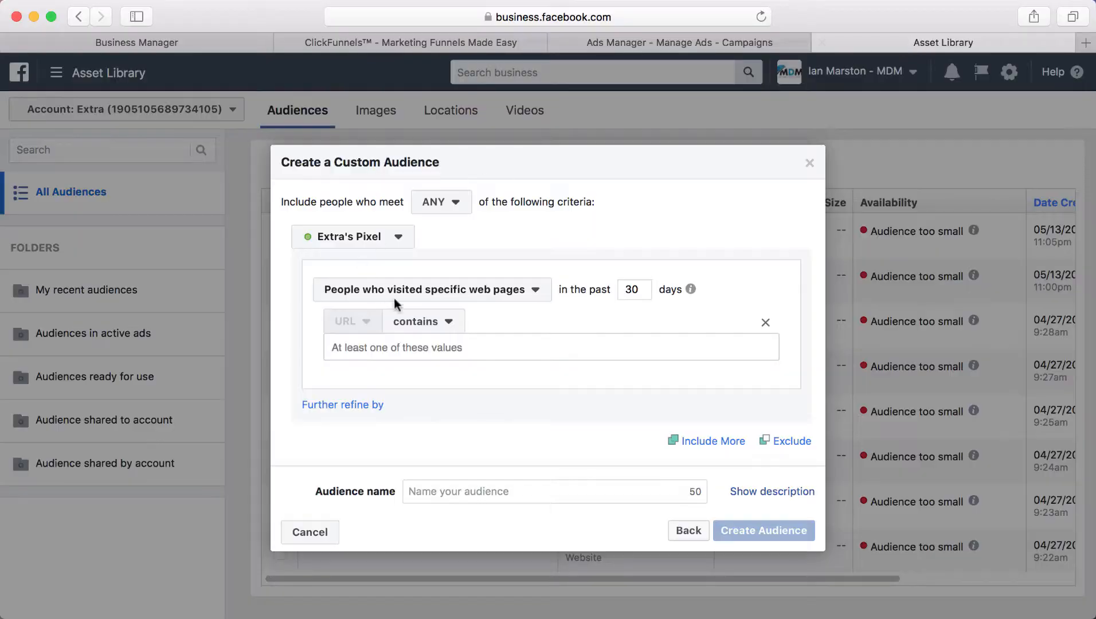
{"action": "key", "text": "super+v"}
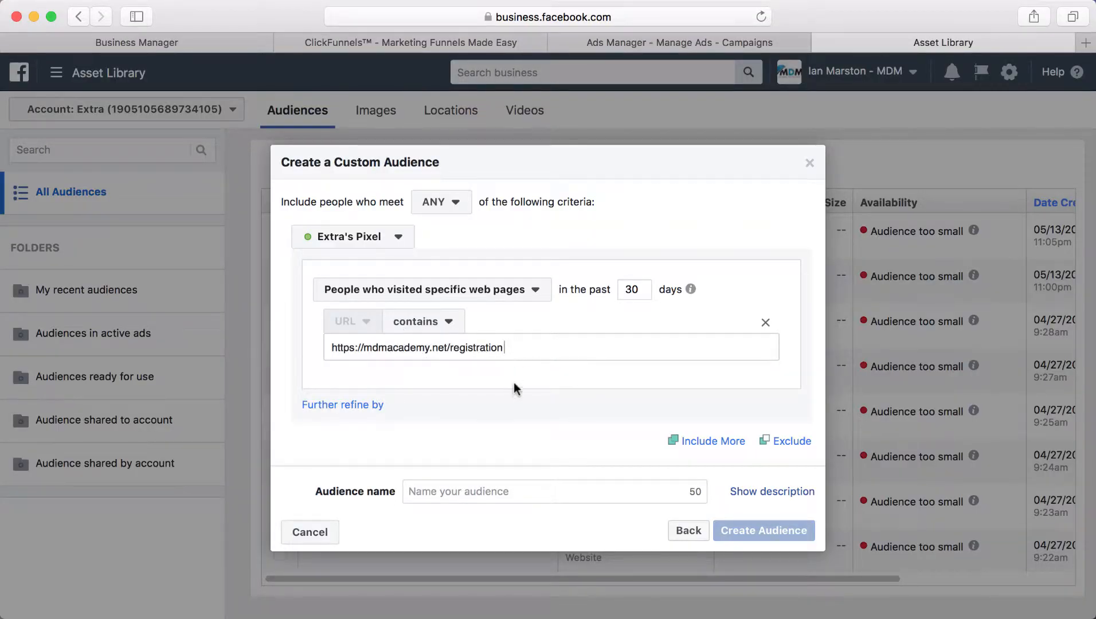
{"action": "key", "text": "Return"}
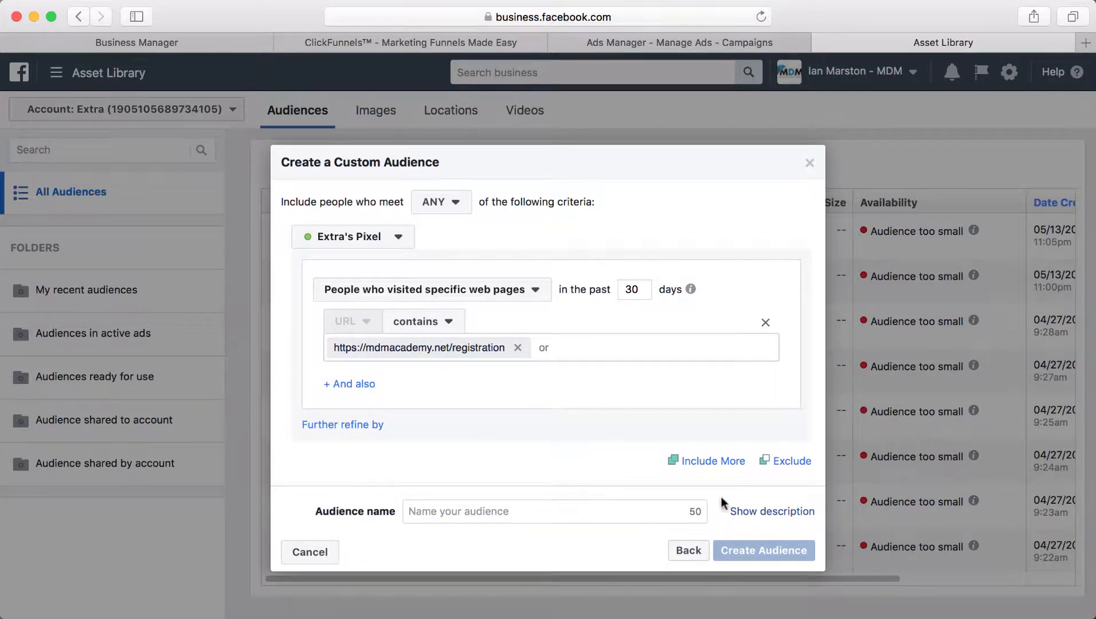
{"action": "left_click", "coordinate": [804, 463]}
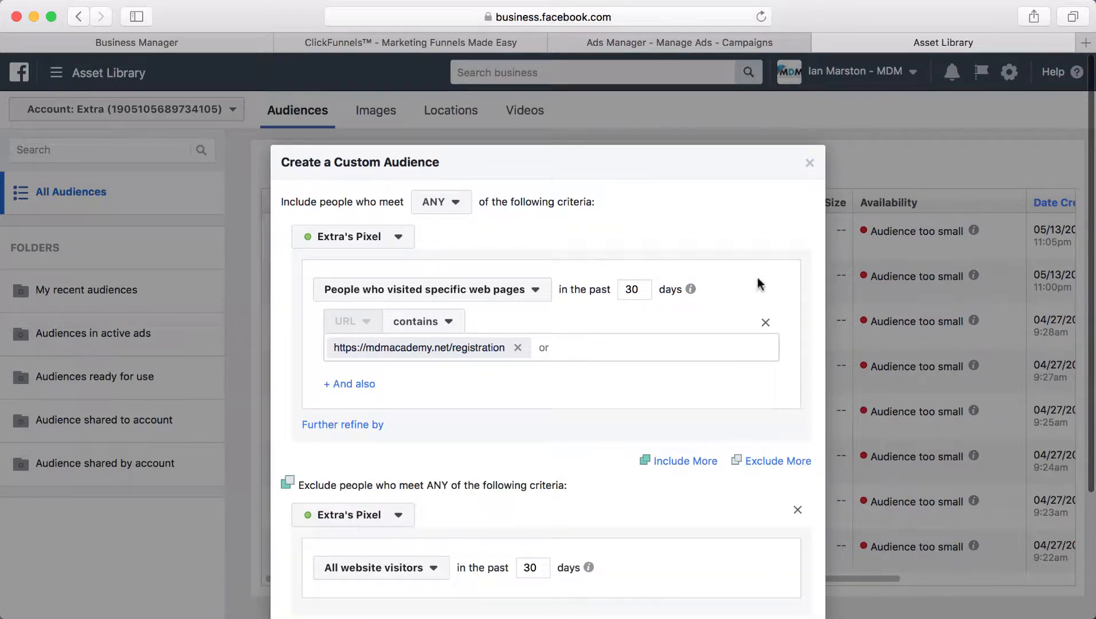
{"action": "left_click", "coordinate": [343, 39]}
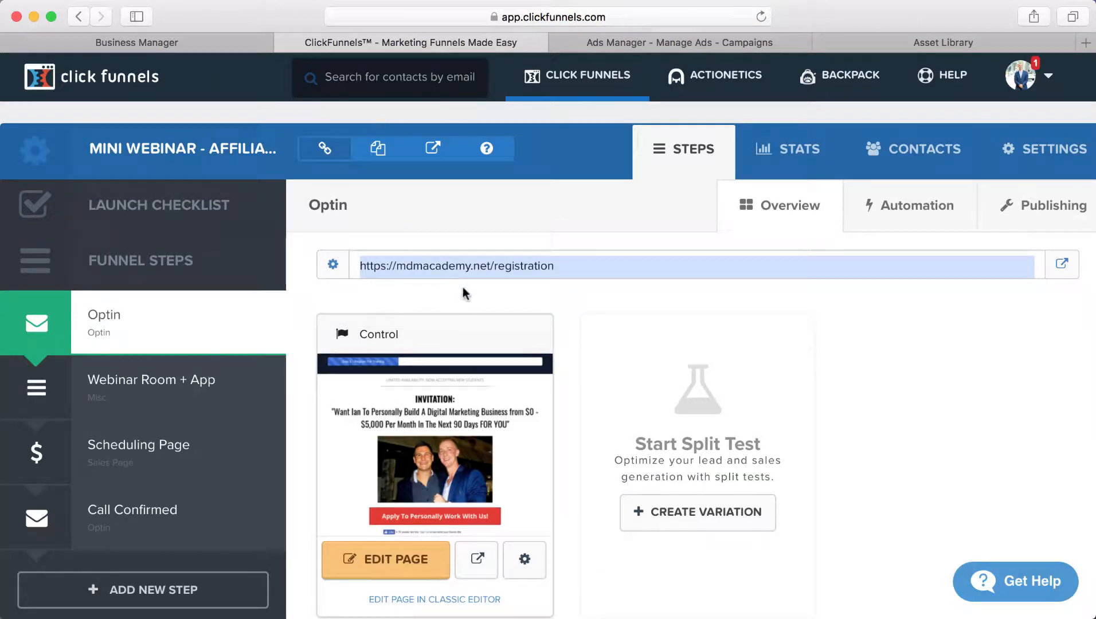
{"action": "left_click", "coordinate": [173, 406]}
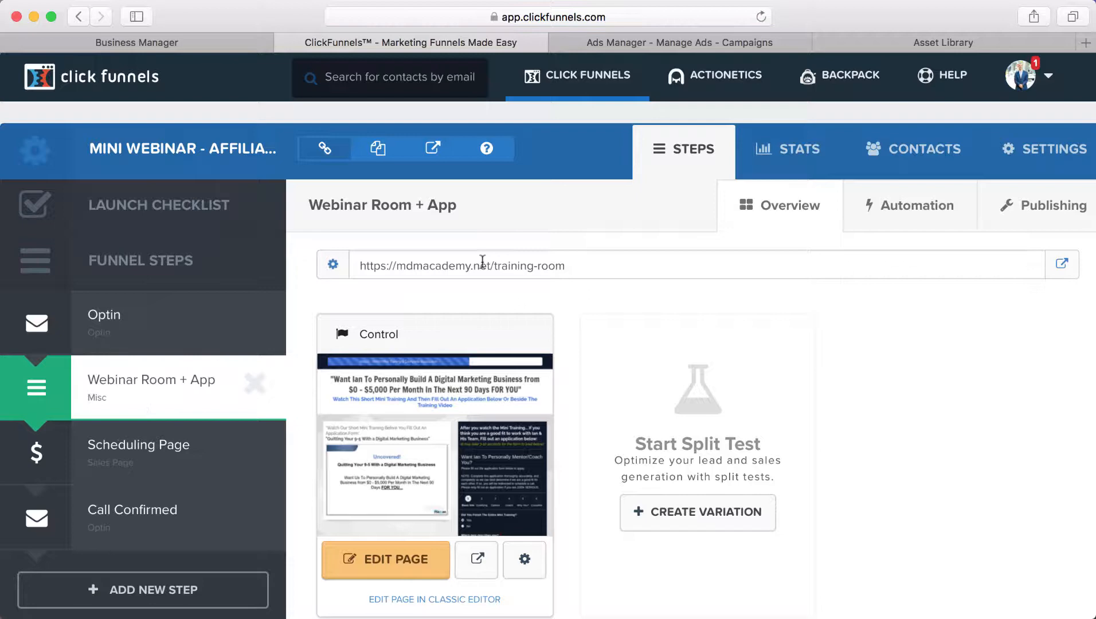
{"action": "left_click", "coordinate": [482, 263]}
{"action": "key", "text": "super+c"}
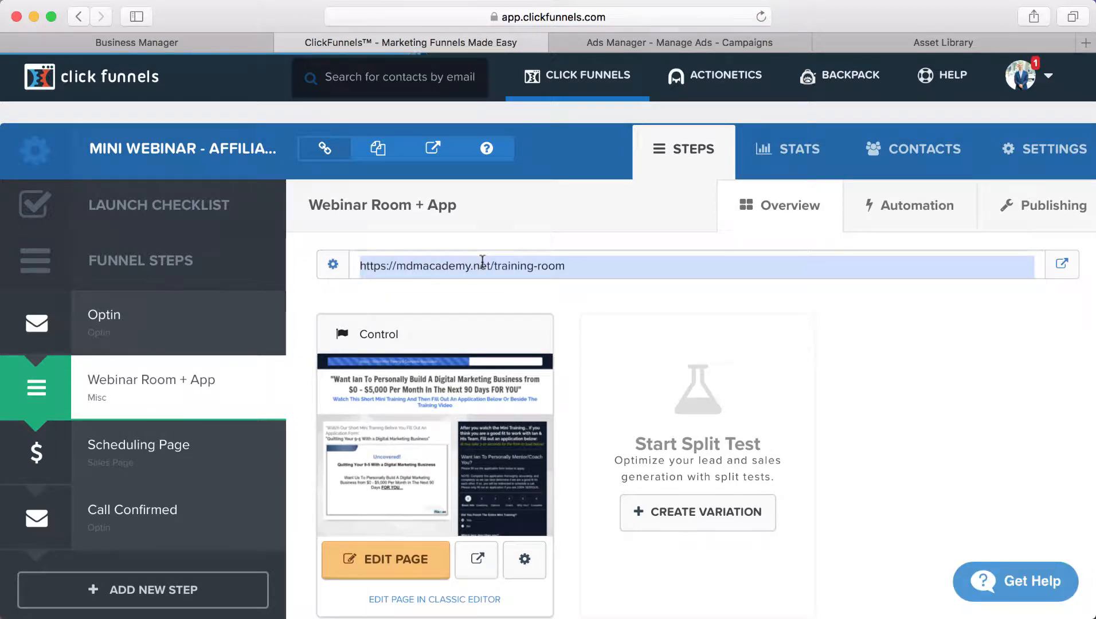
{"action": "left_click", "coordinate": [928, 42]}
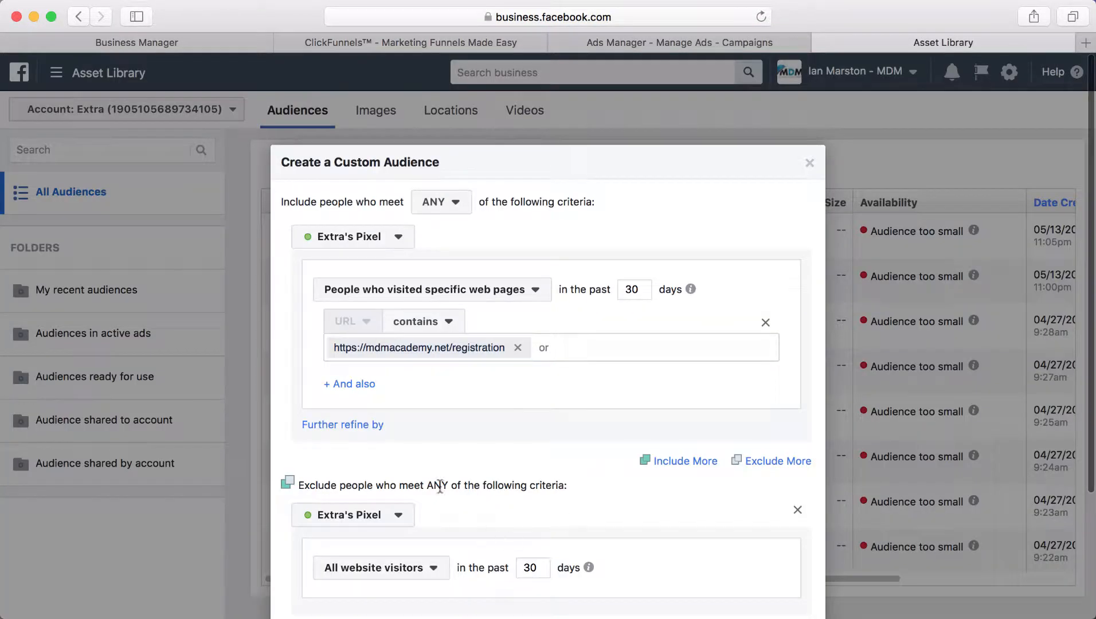
{"action": "scroll", "coordinate": [431, 575], "scroll_direction": "down", "scroll_amount": 3}
{"action": "left_click", "coordinate": [429, 408]}
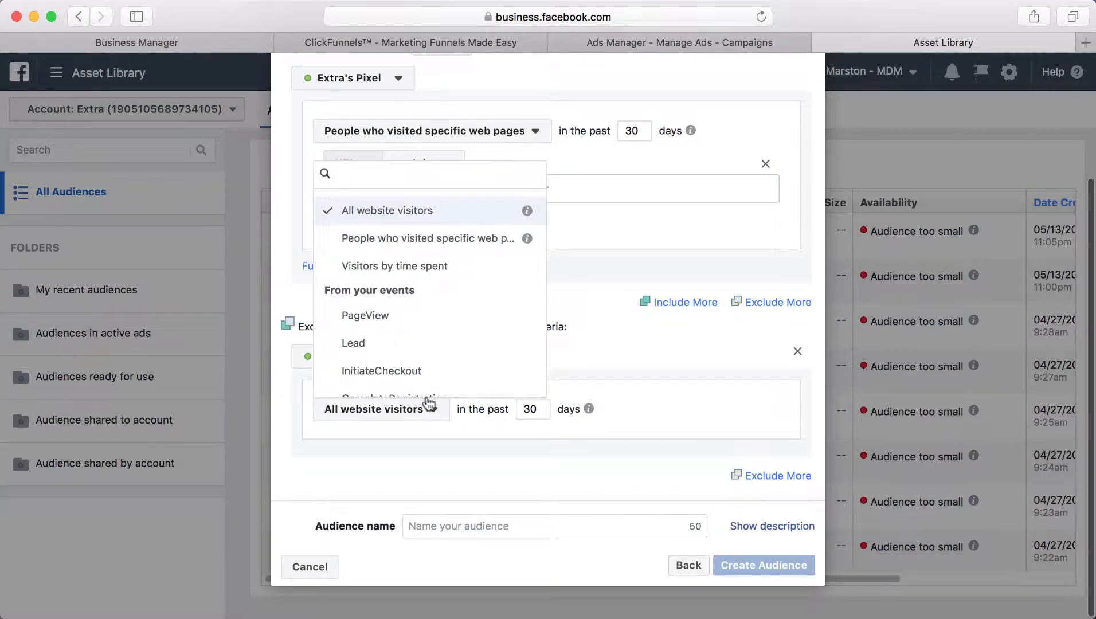
{"action": "left_click", "coordinate": [413, 241]}
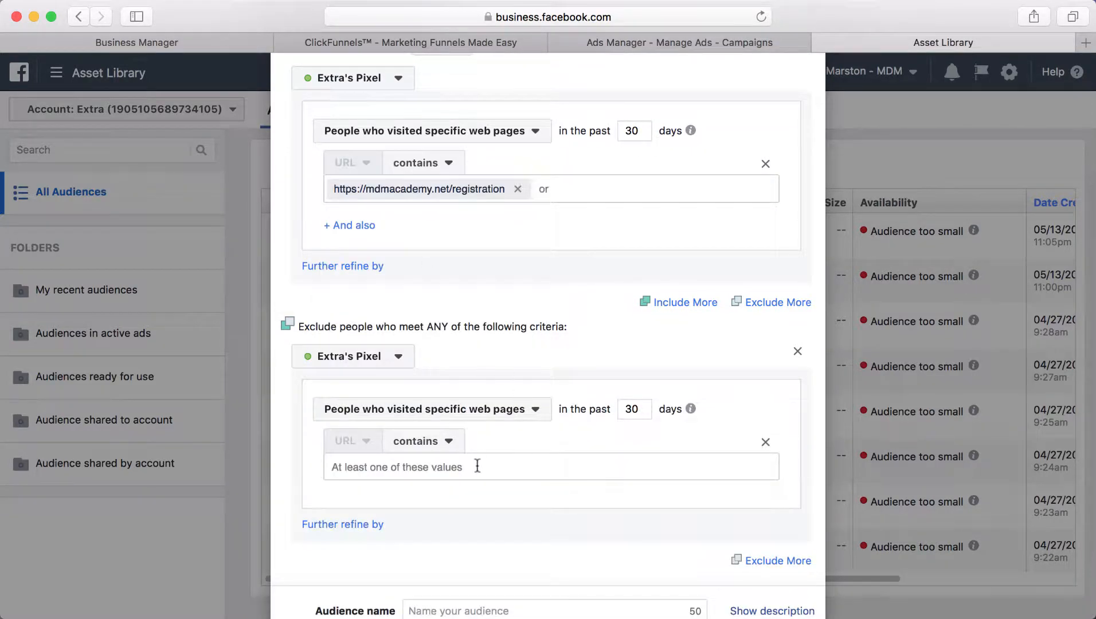
{"action": "key", "text": "super+v"}
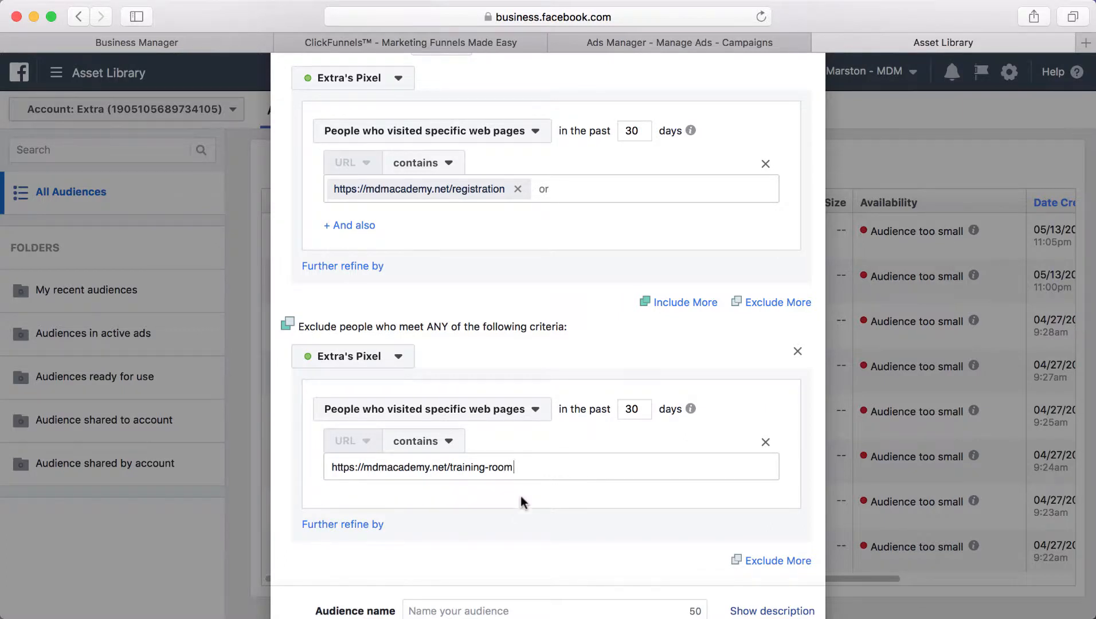
{"action": "key", "text": "Return"}
{"action": "scroll", "coordinate": [538, 482], "scroll_direction": "down", "scroll_amount": 4}
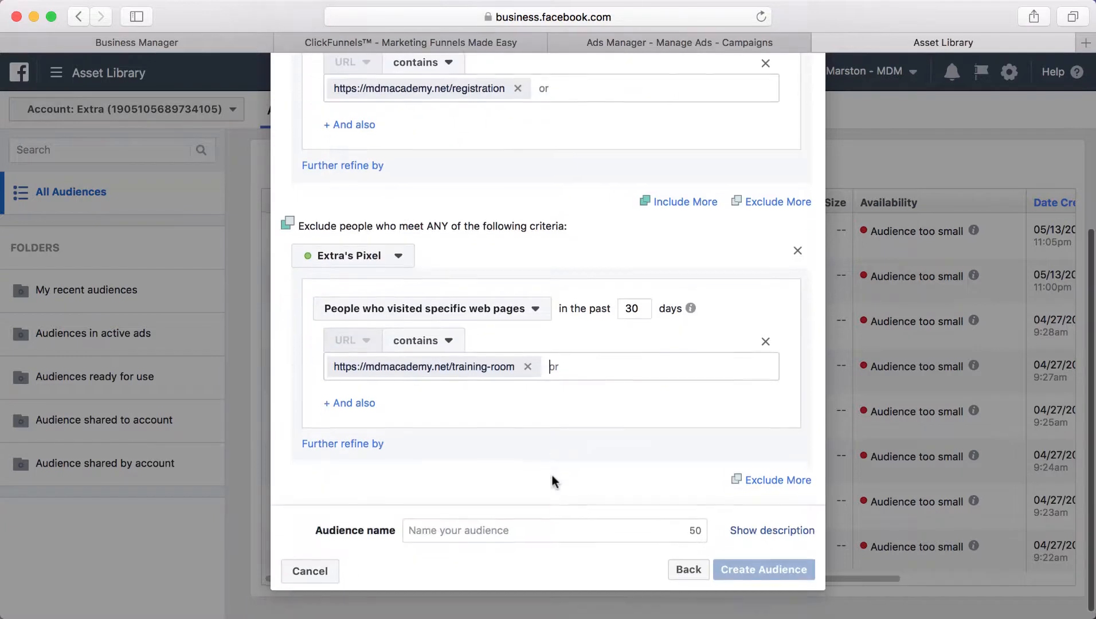
Step: Name the audience 'Retargeting - Optin Page', create it, and dismiss the confirmation
{"action": "scroll", "coordinate": [551, 479], "scroll_direction": "up", "scroll_amount": 4}
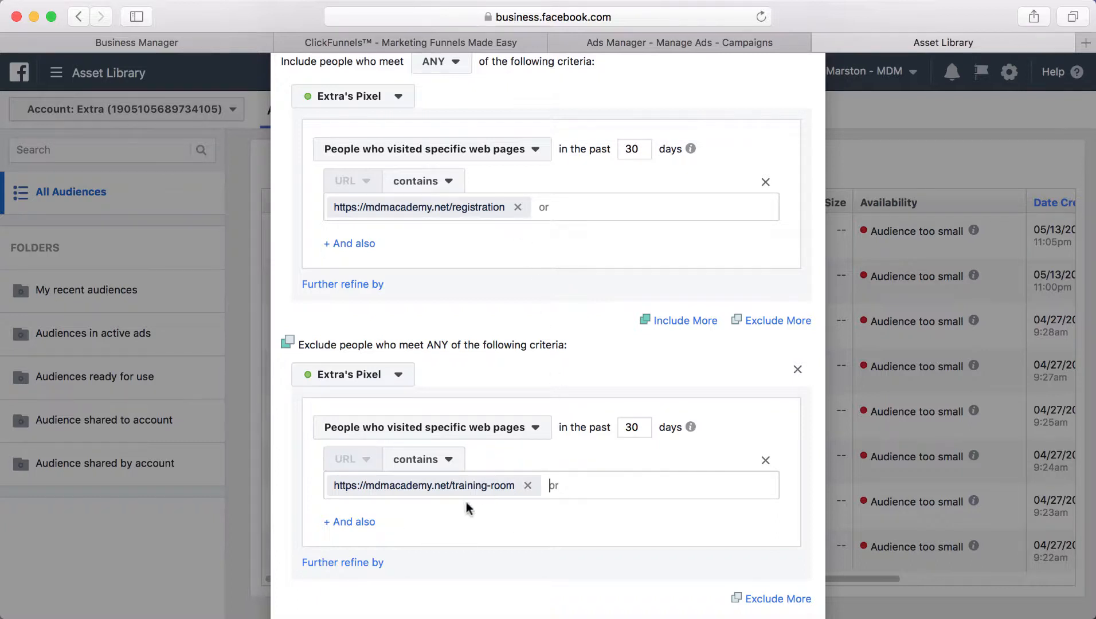
{"action": "scroll", "coordinate": [492, 502], "scroll_direction": "down", "scroll_amount": 4}
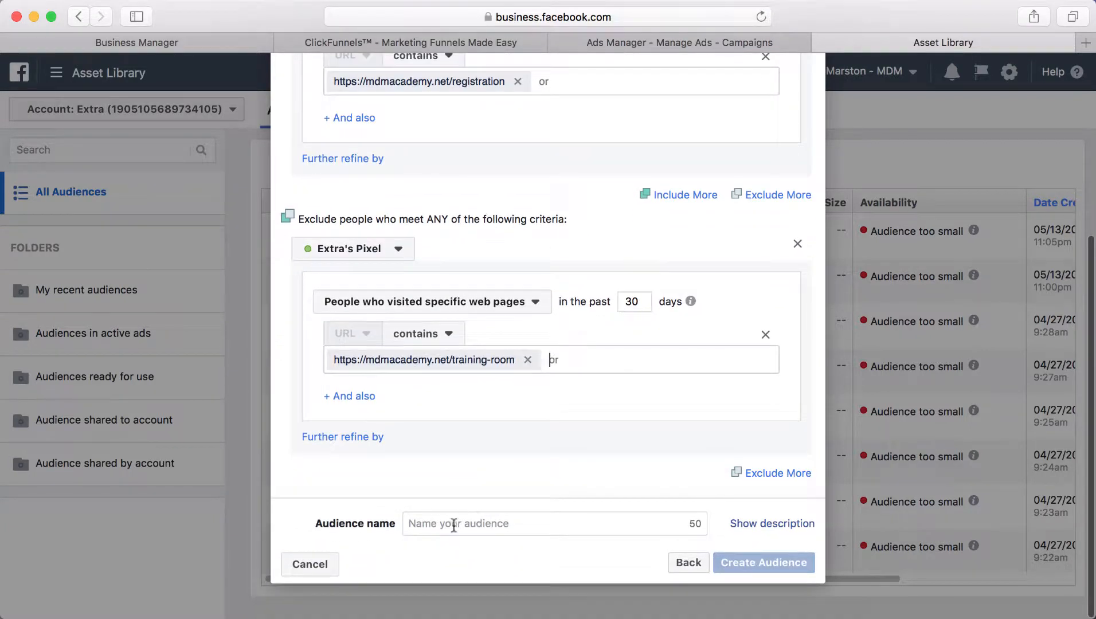
{"action": "left_click", "coordinate": [454, 525]}
{"action": "type", "text": "Retarg"}
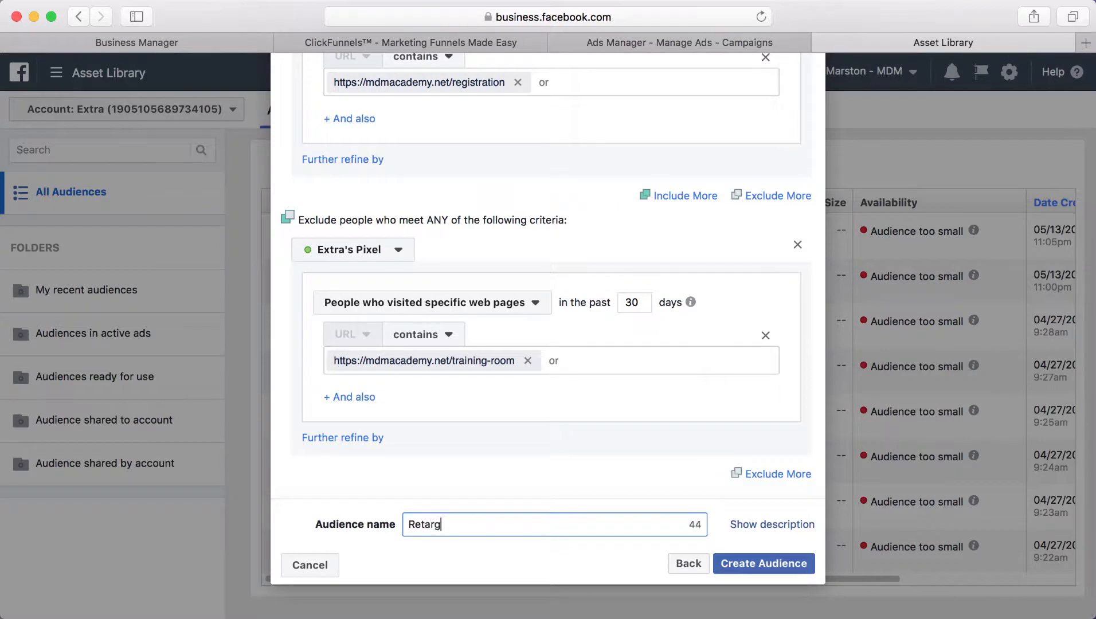
{"action": "type", "text": "eting - Optin Page"}
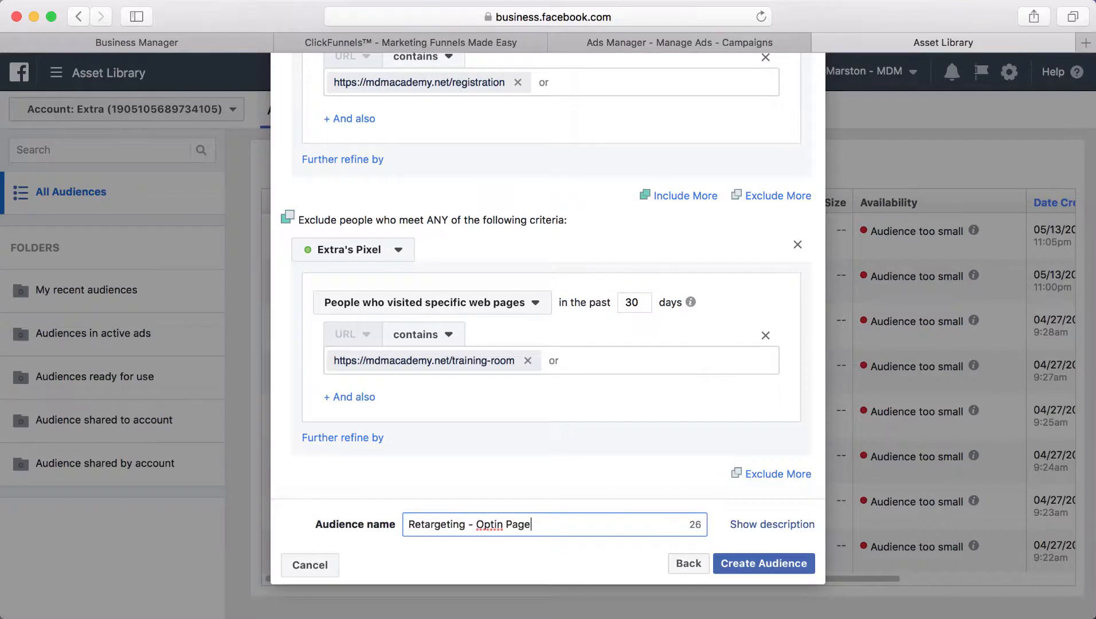
{"action": "left_click", "coordinate": [723, 563]}
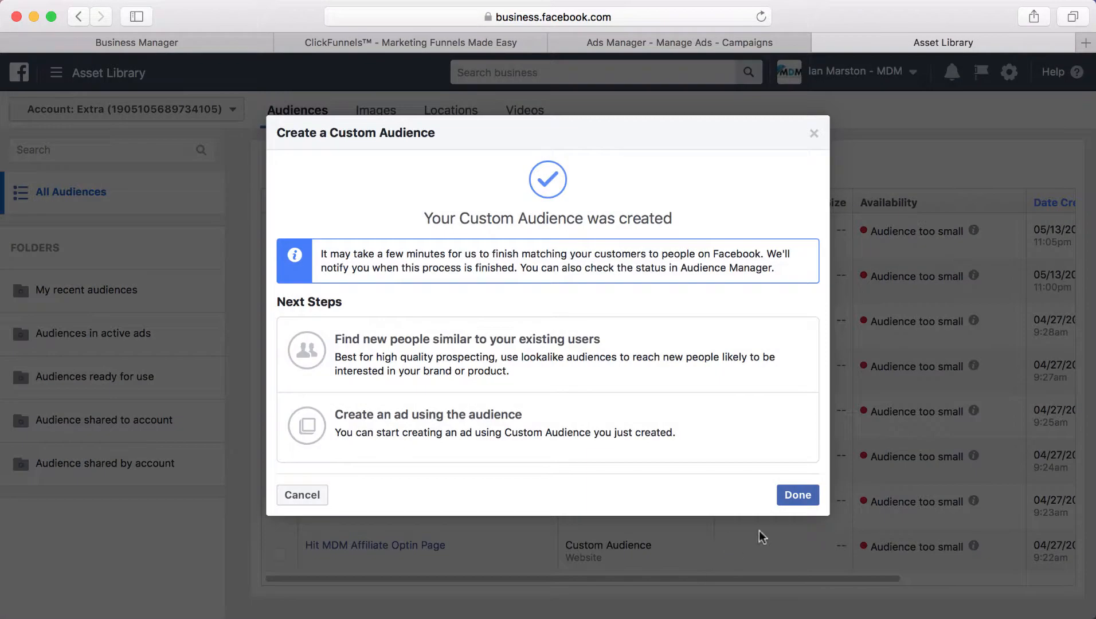
{"action": "left_click", "coordinate": [793, 496]}
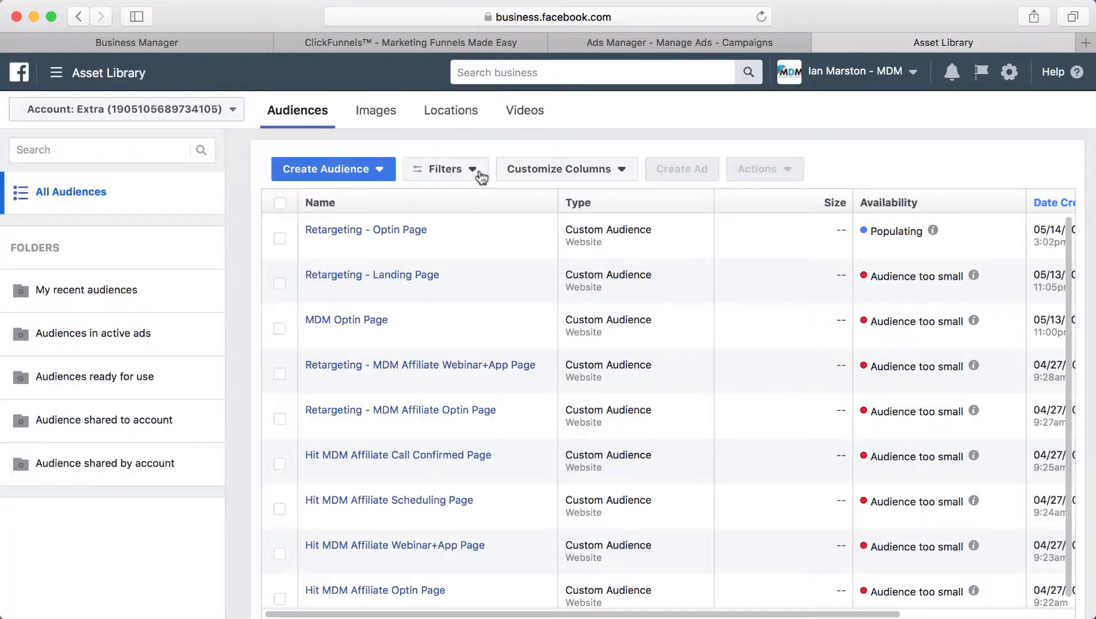
{"action": "left_click", "coordinate": [387, 170]}
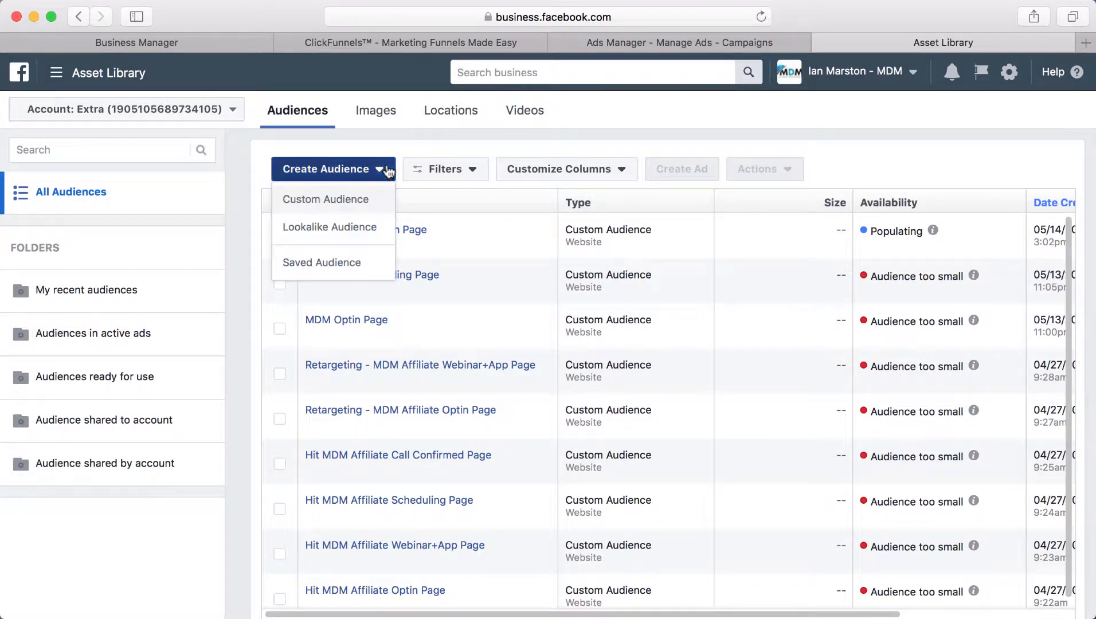
{"action": "left_click", "coordinate": [369, 206]}
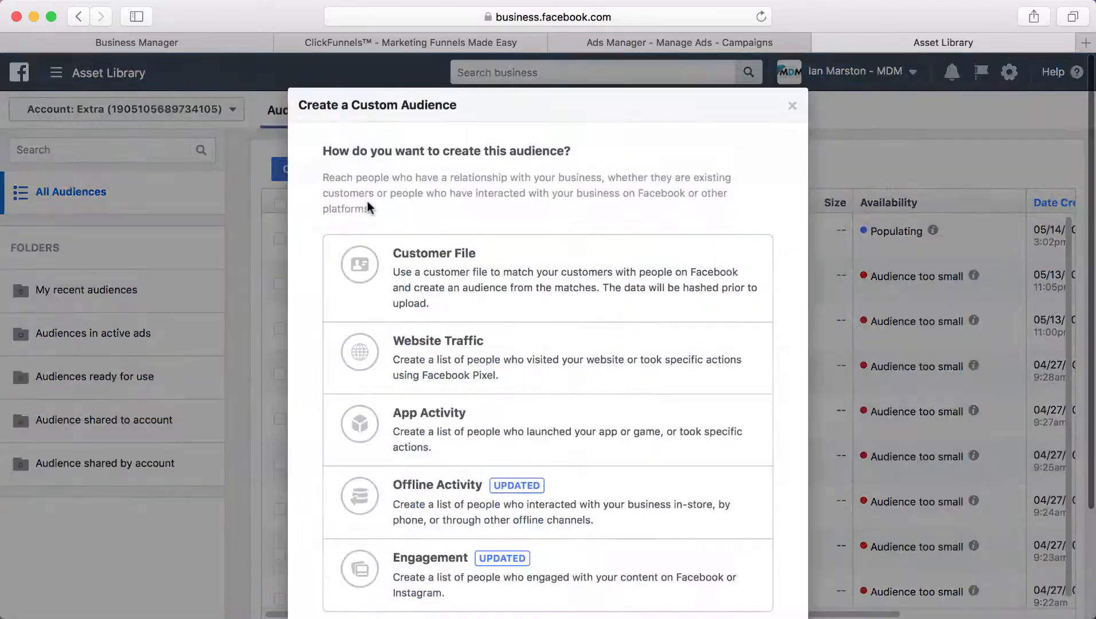
{"action": "key", "text": "Escape"}
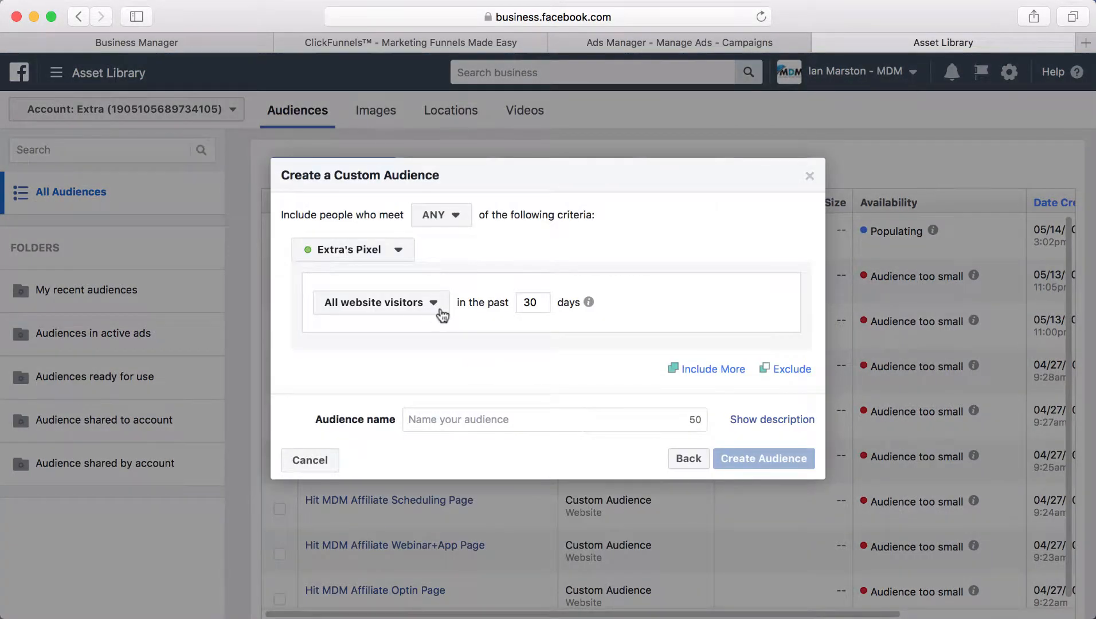
{"action": "left_click", "coordinate": [437, 307]}
{"action": "left_click", "coordinate": [415, 392]}
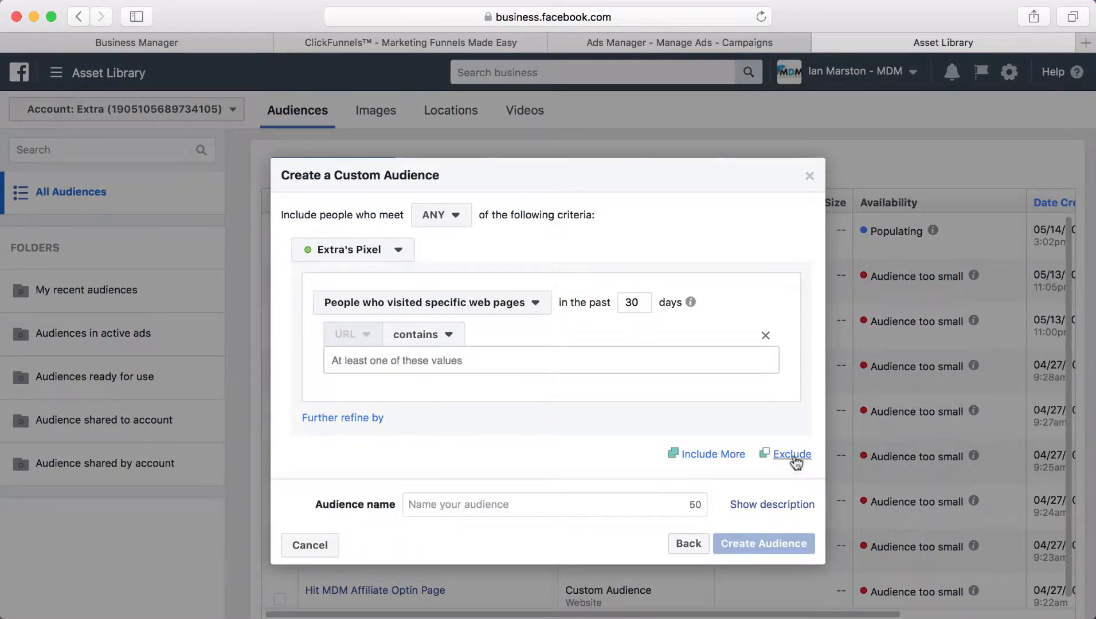
{"action": "left_click", "coordinate": [440, 367]}
{"action": "type", "text": "https://mdmacademy.net/training-room"}
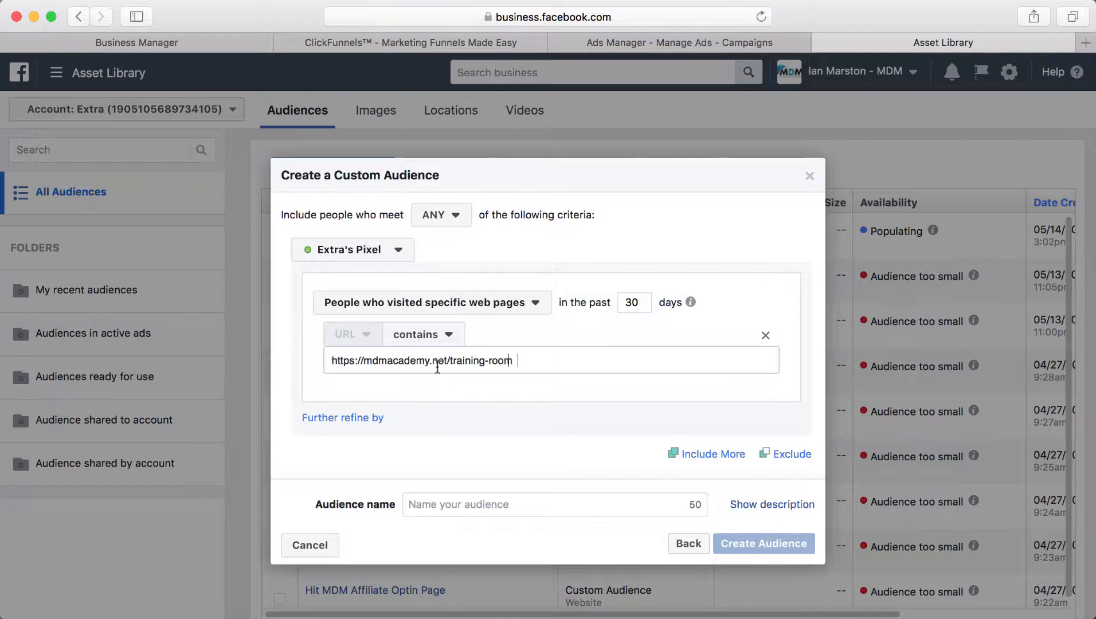
{"action": "key", "text": "Return"}
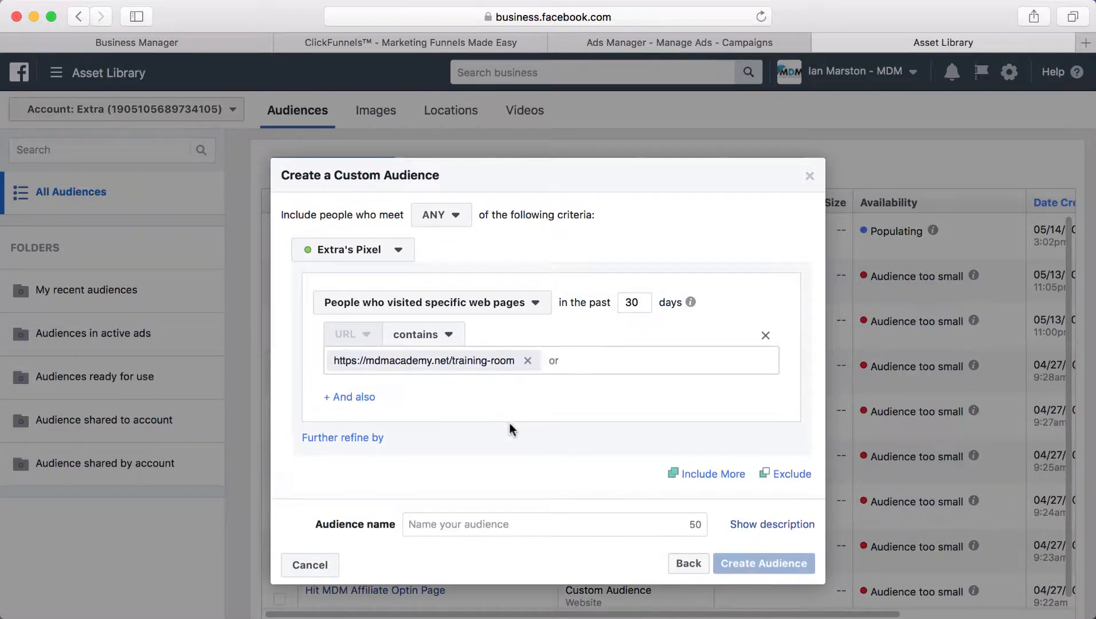
Step: Add an exclusion section and bring up the ClickFunnels Scheduling Page step
{"action": "left_click", "coordinate": [794, 476]}
{"action": "left_click", "coordinate": [337, 46]}
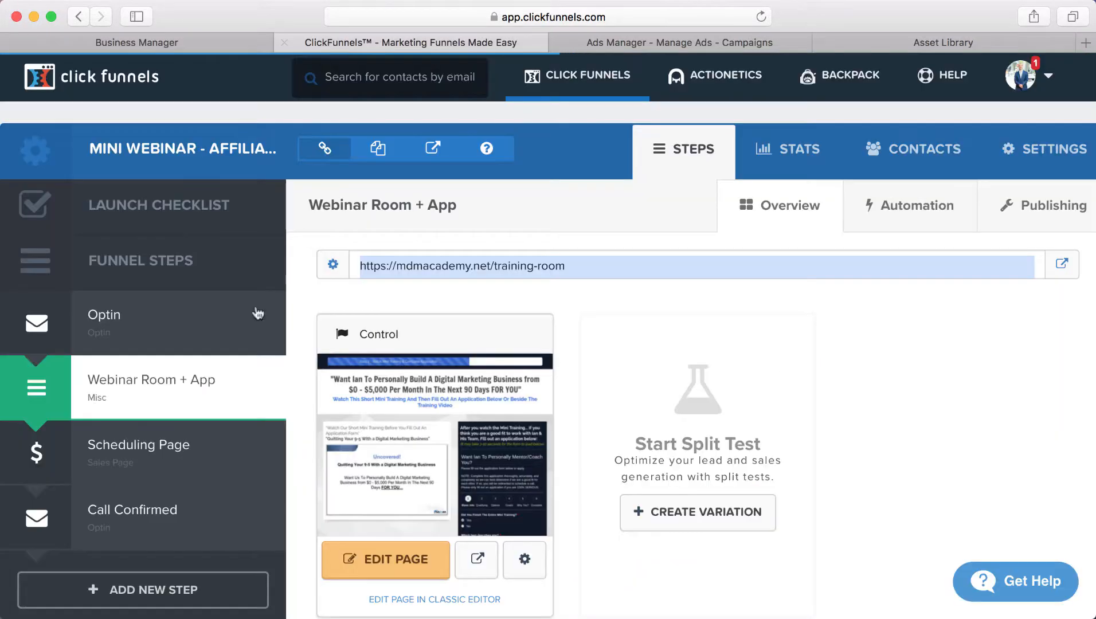
{"action": "left_click", "coordinate": [175, 438]}
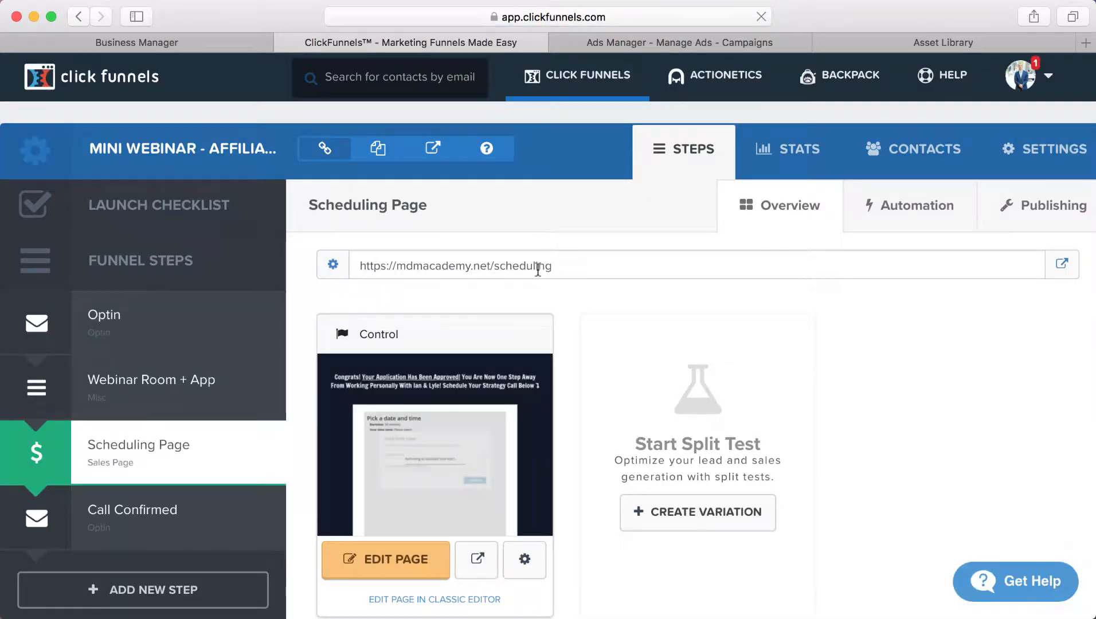
{"action": "left_click", "coordinate": [537, 269]}
{"action": "key", "text": "super+c"}
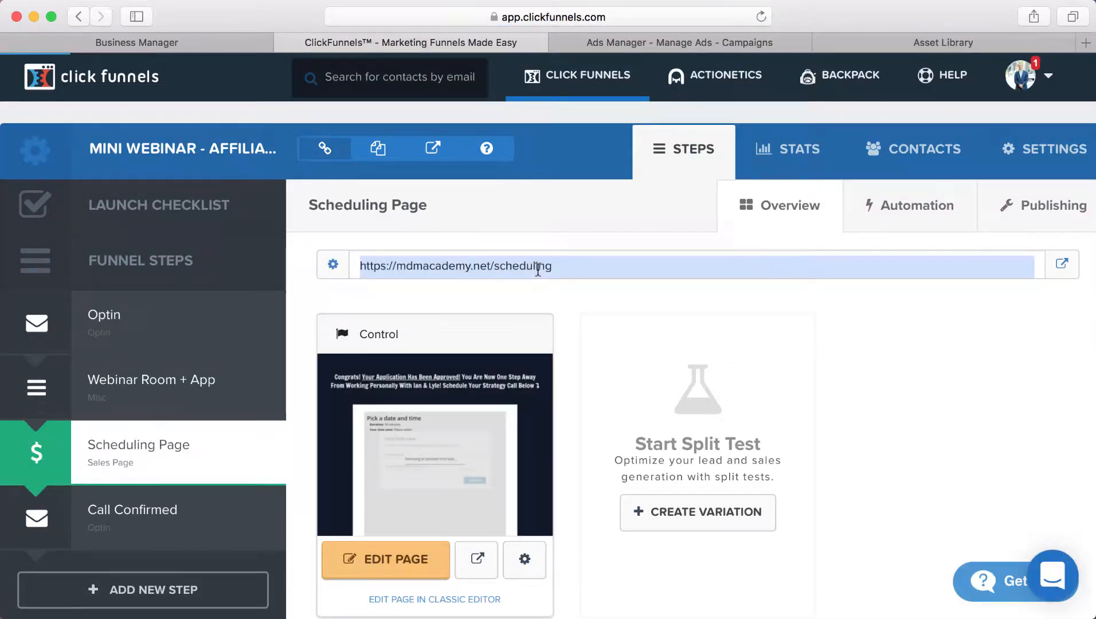
{"action": "left_click", "coordinate": [979, 46]}
{"action": "scroll", "coordinate": [408, 573], "scroll_direction": "down", "scroll_amount": 5}
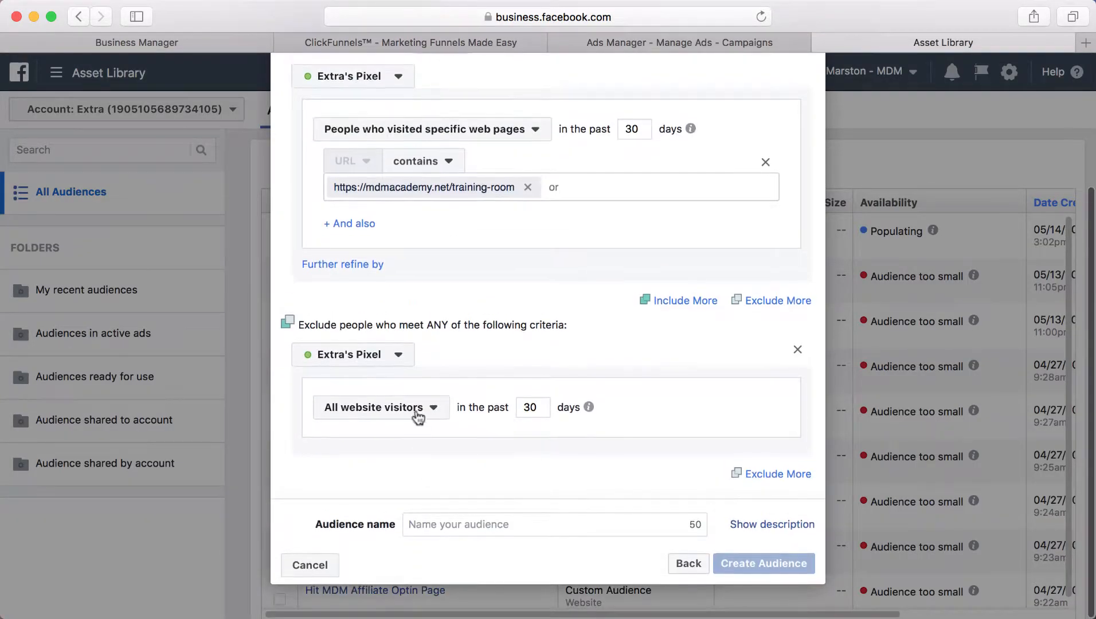
{"action": "left_click", "coordinate": [418, 416]}
{"action": "left_click", "coordinate": [390, 238]}
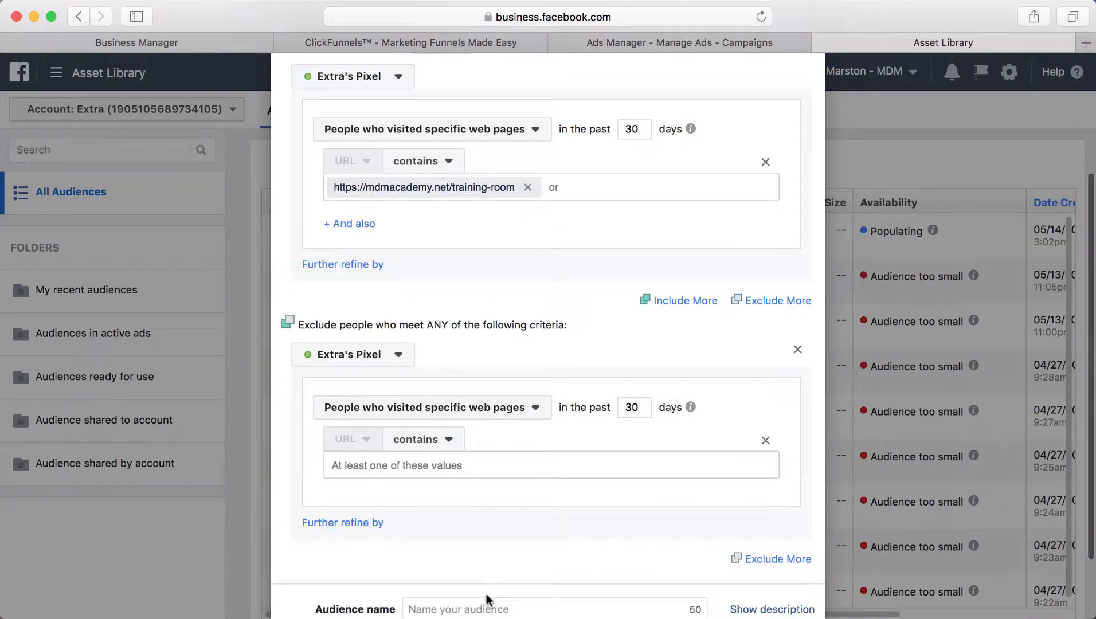
{"action": "scroll", "coordinate": [486, 599], "scroll_direction": "down", "scroll_amount": 3}
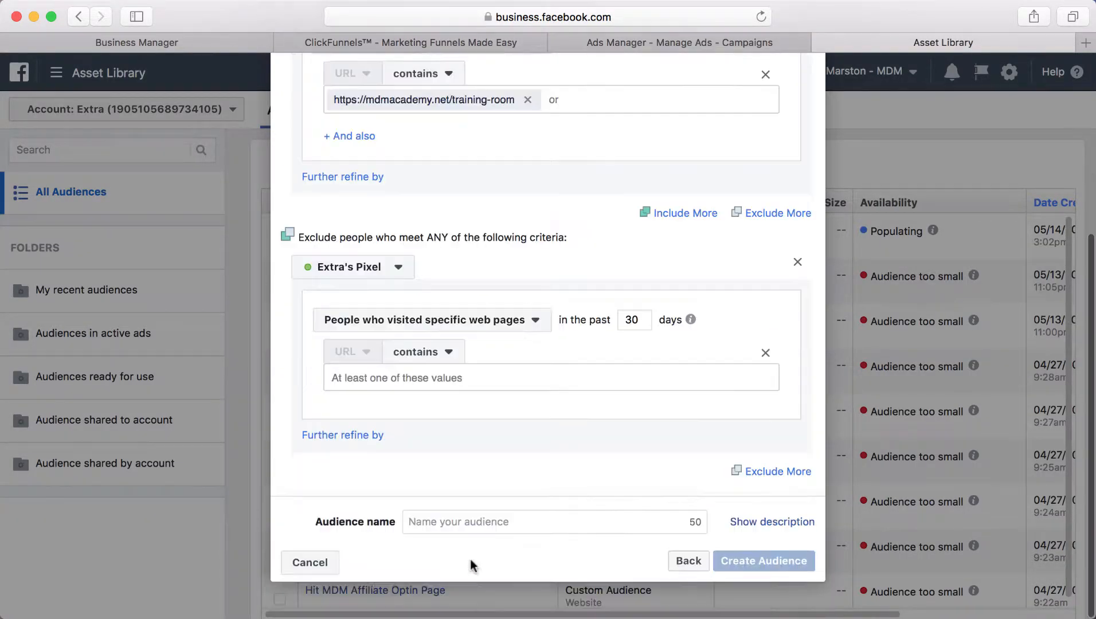
{"action": "left_click", "coordinate": [458, 525]}
{"action": "key", "text": "super+v"}
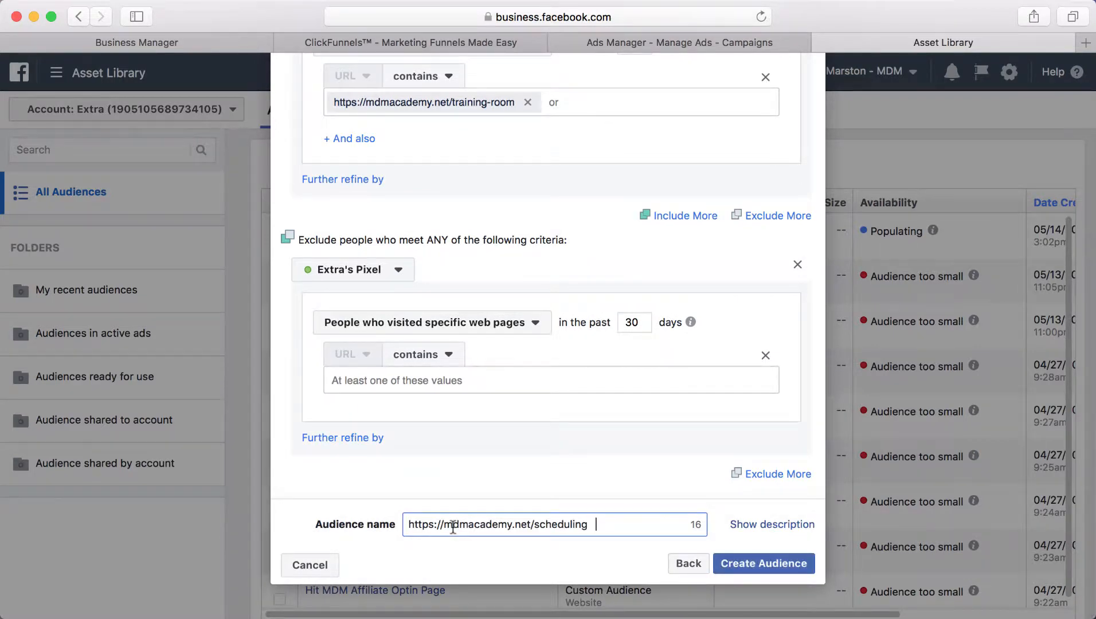
{"action": "key", "text": "super+a"}
{"action": "key", "text": "super+c"}
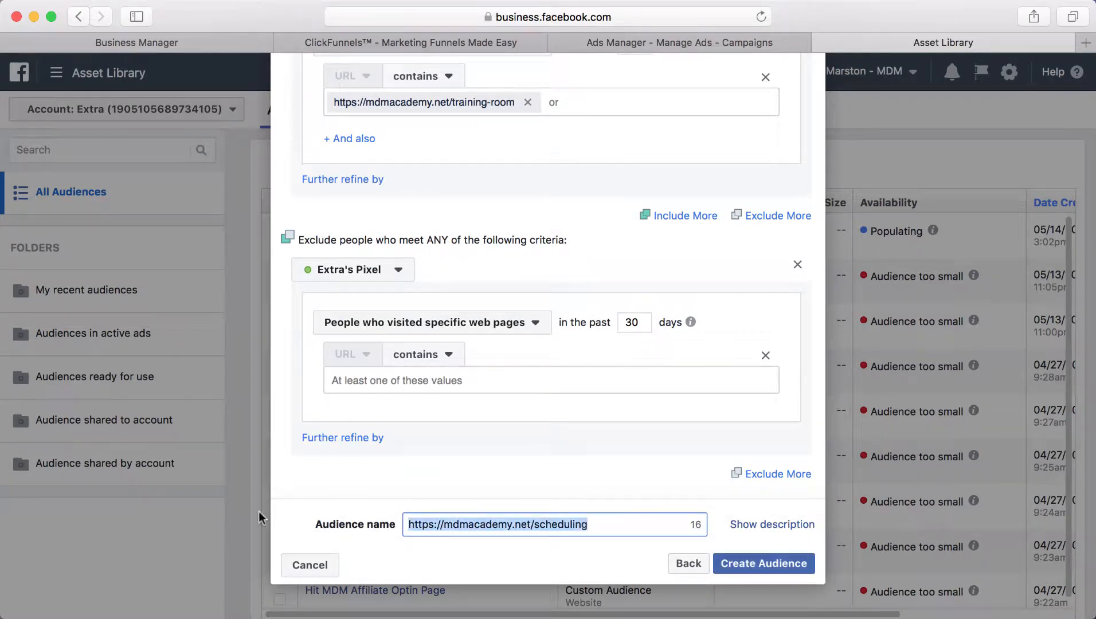
{"action": "key", "text": "BackSpace"}
{"action": "left_click", "coordinate": [497, 381]}
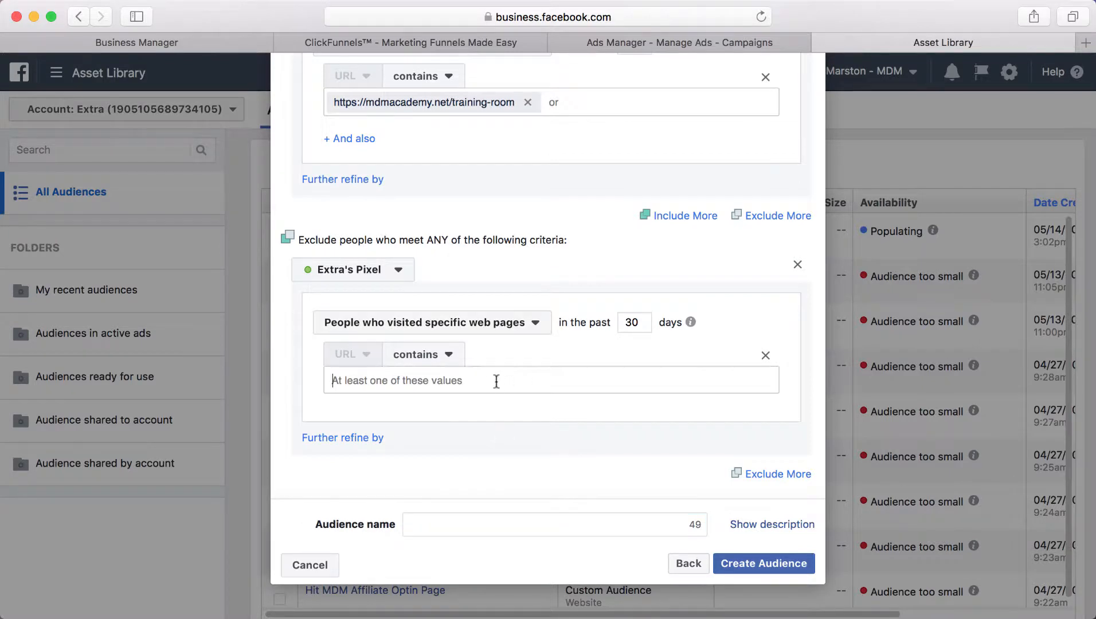
{"action": "key", "text": "super+v"}
{"action": "key", "text": "Return"}
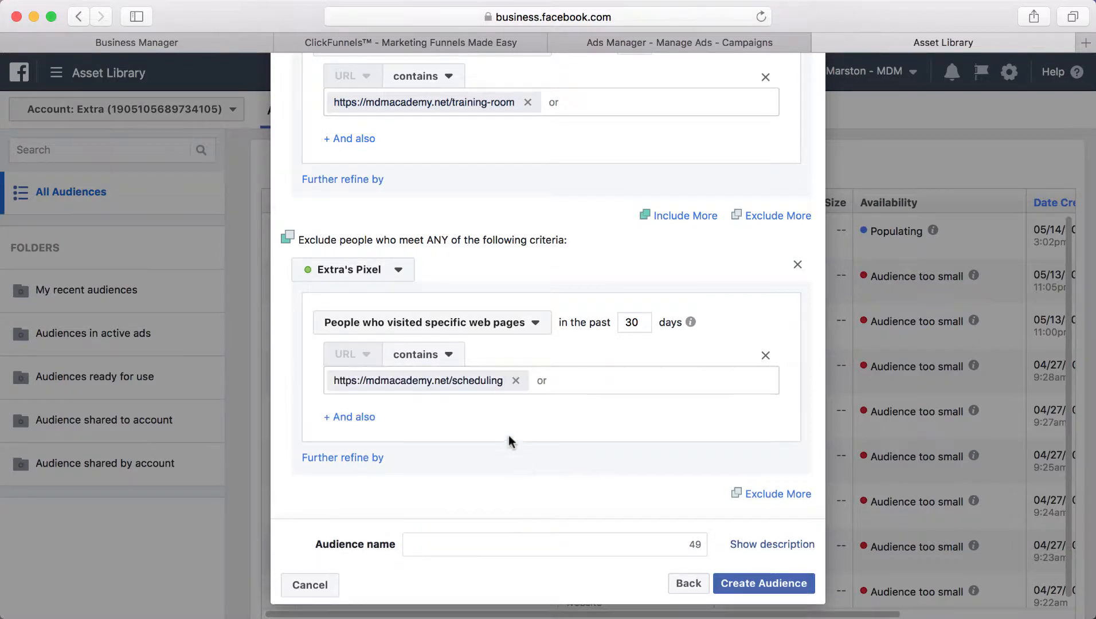
Step: Name the audience 'Retargeting - Webinar Page - No Application' and create it
{"action": "left_click", "coordinate": [449, 544]}
{"action": "type", "text": "Ra"}
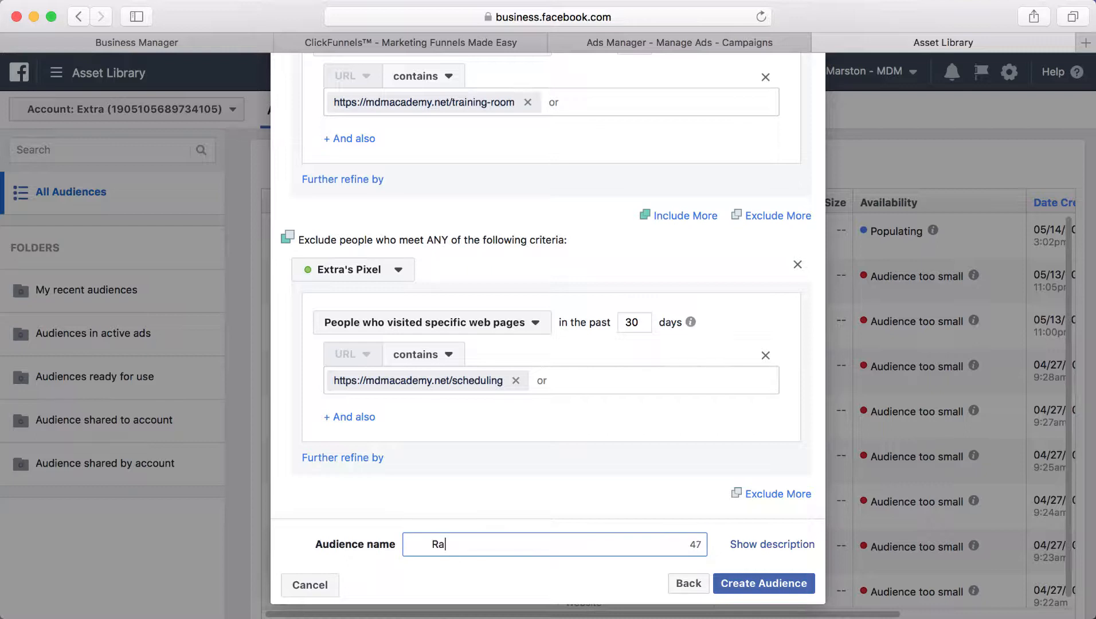
{"action": "type", "text": "ta"}
{"action": "key", "text": "BackSpace"}
{"action": "key", "text": "BackSpace"}
{"action": "key", "text": "BackSpace"}
{"action": "key", "text": "BackSpace"}
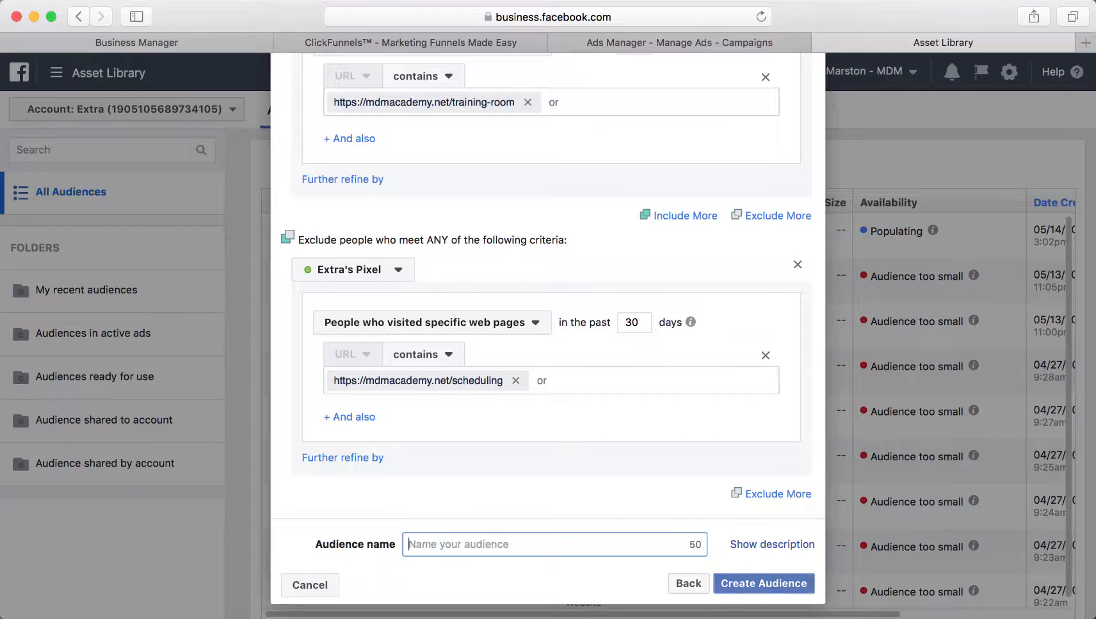
{"action": "type", "text": "Retarge"}
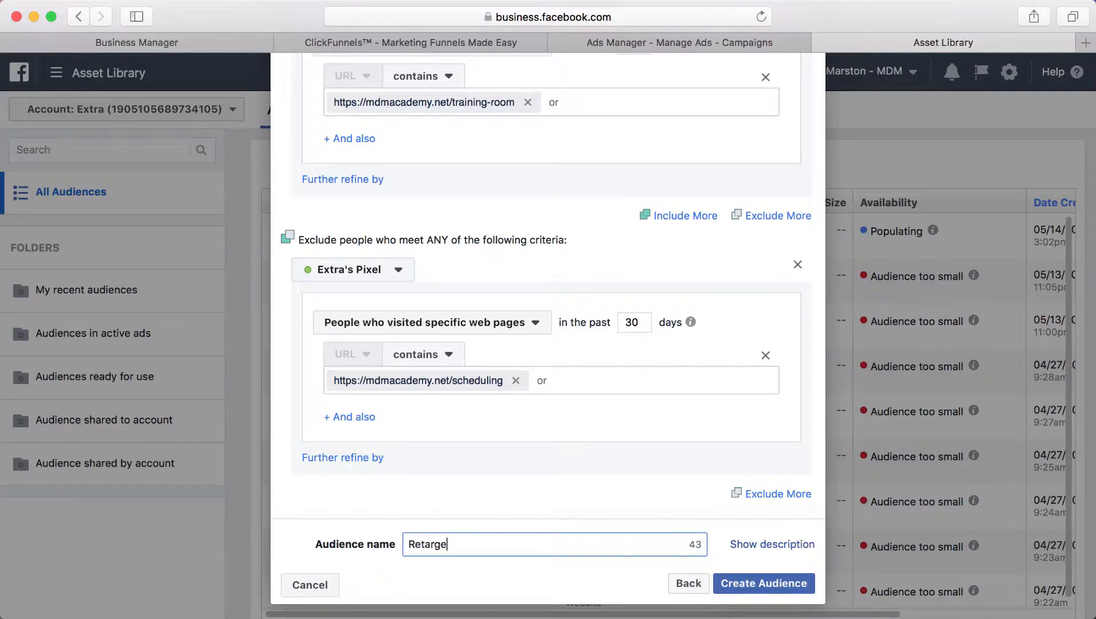
{"action": "type", "text": "ting -0"}
{"action": "key", "text": "BackSpace"}
{"action": "type", "text": "Webinar Page "}
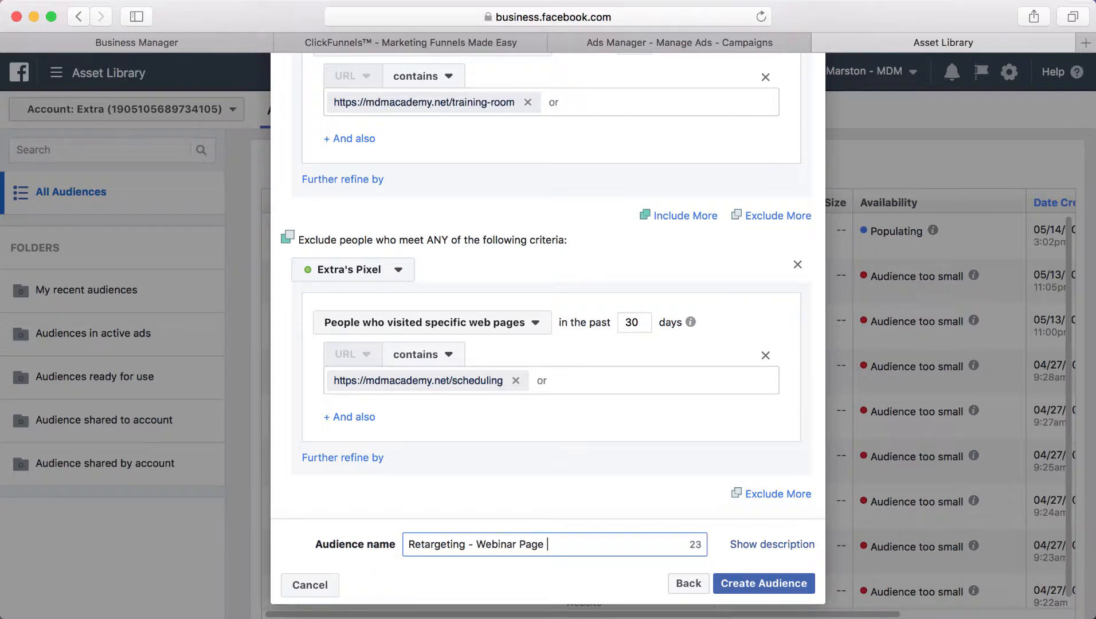
{"action": "type", "text": "- No Application"}
{"action": "left_click", "coordinate": [735, 582]}
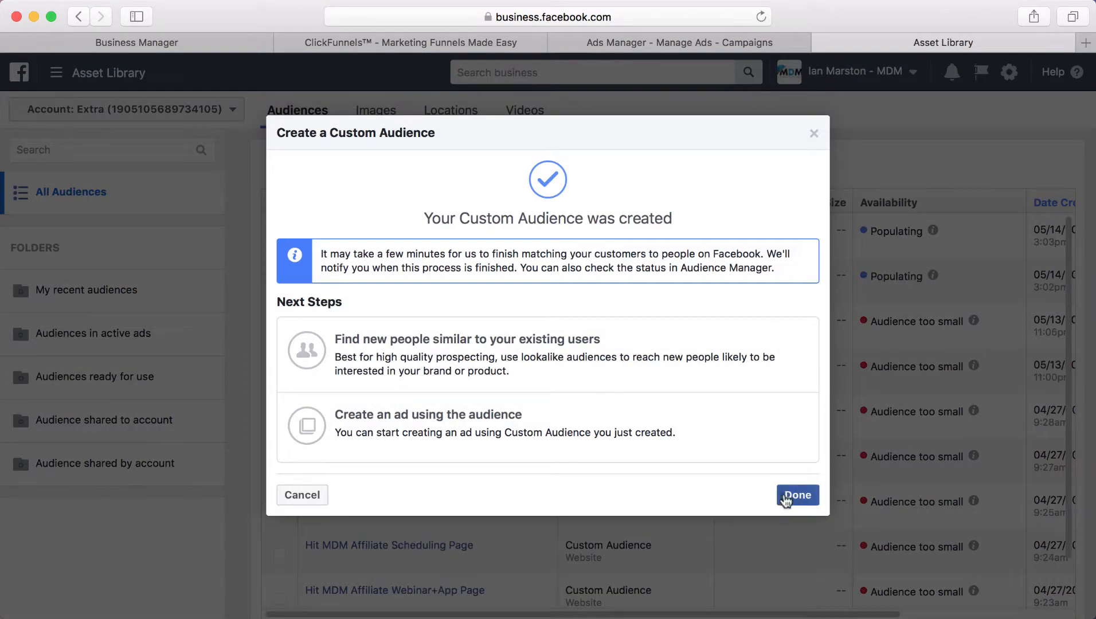
Step: Dismiss the confirmation so 'Retargeting - Webinar Page - No Application' appears in the list as Populating
{"action": "left_click", "coordinate": [792, 427]}
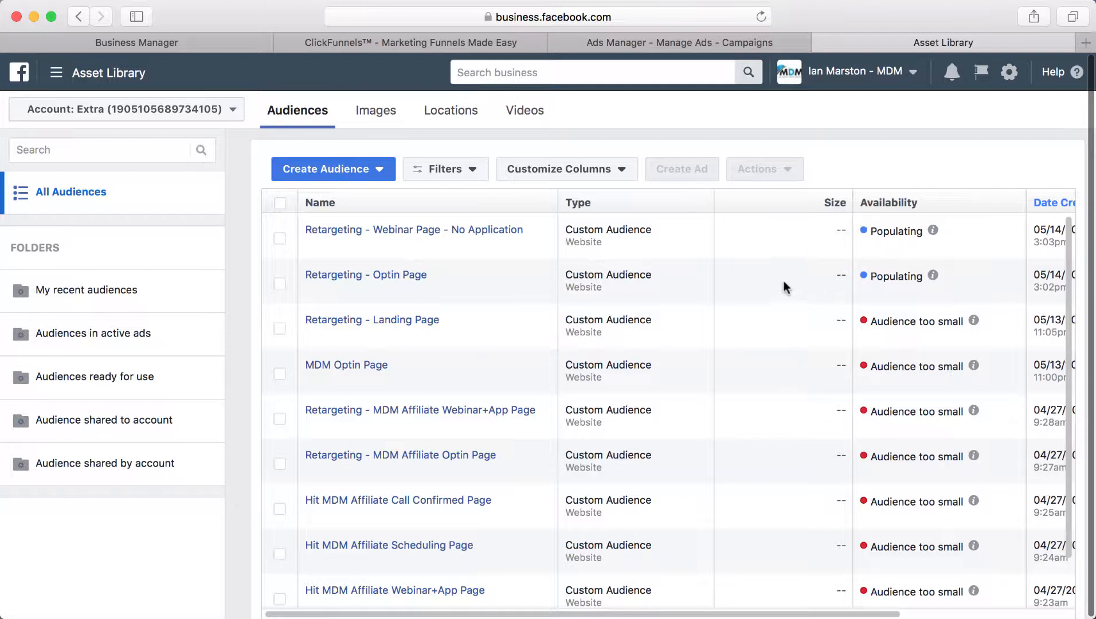
Step: Start a fresh Ads Manager campaign with the Conversions objective
{"action": "left_click", "coordinate": [748, 39]}
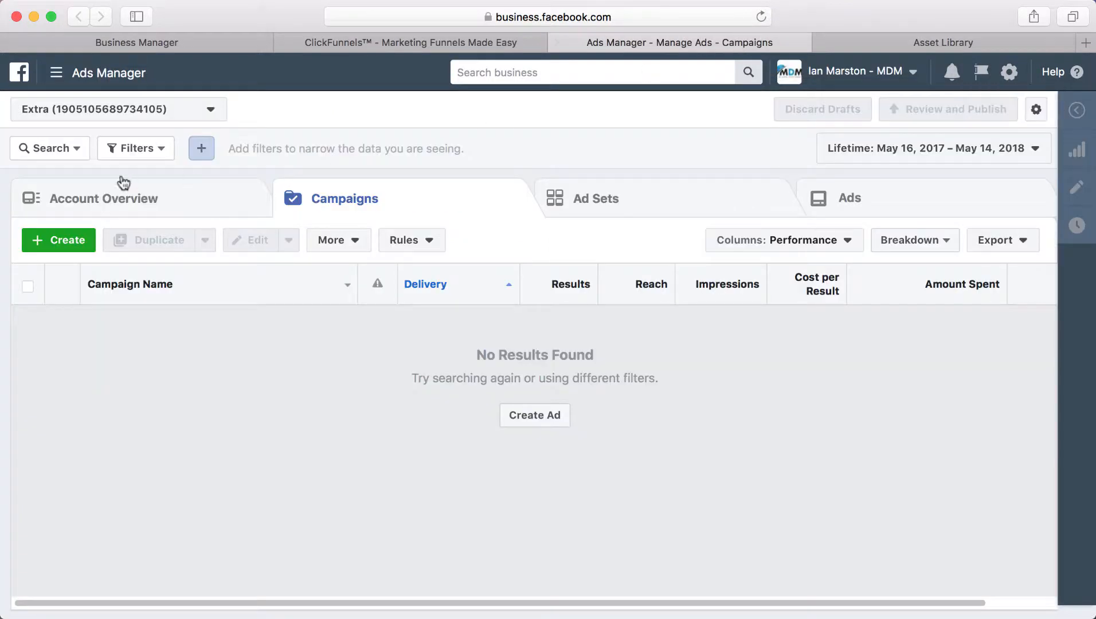
{"action": "left_click", "coordinate": [86, 242]}
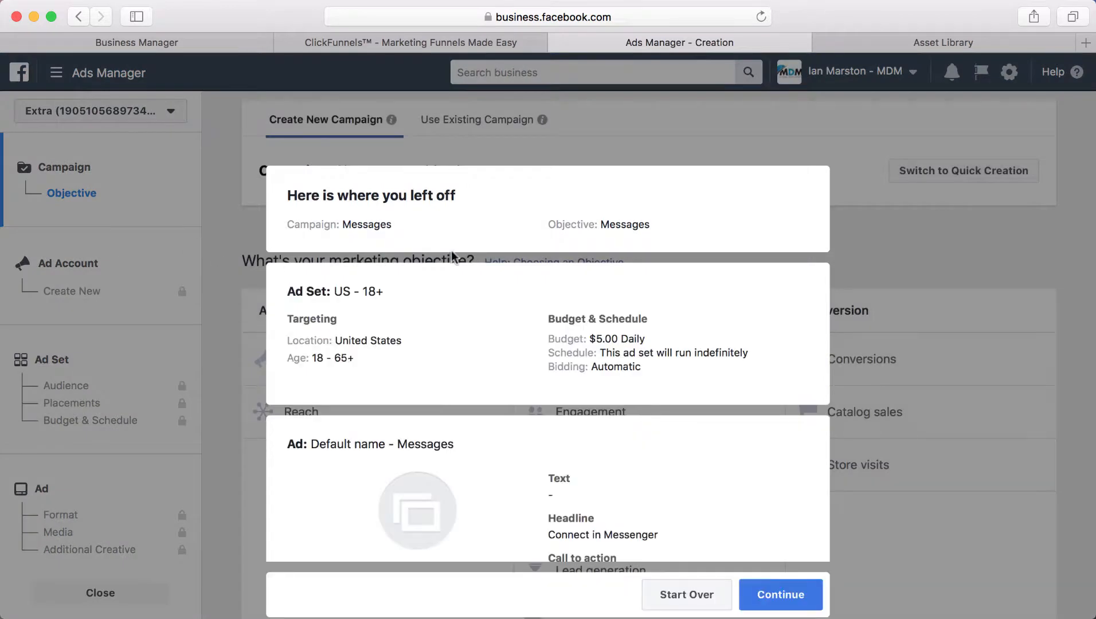
{"action": "left_click", "coordinate": [685, 596]}
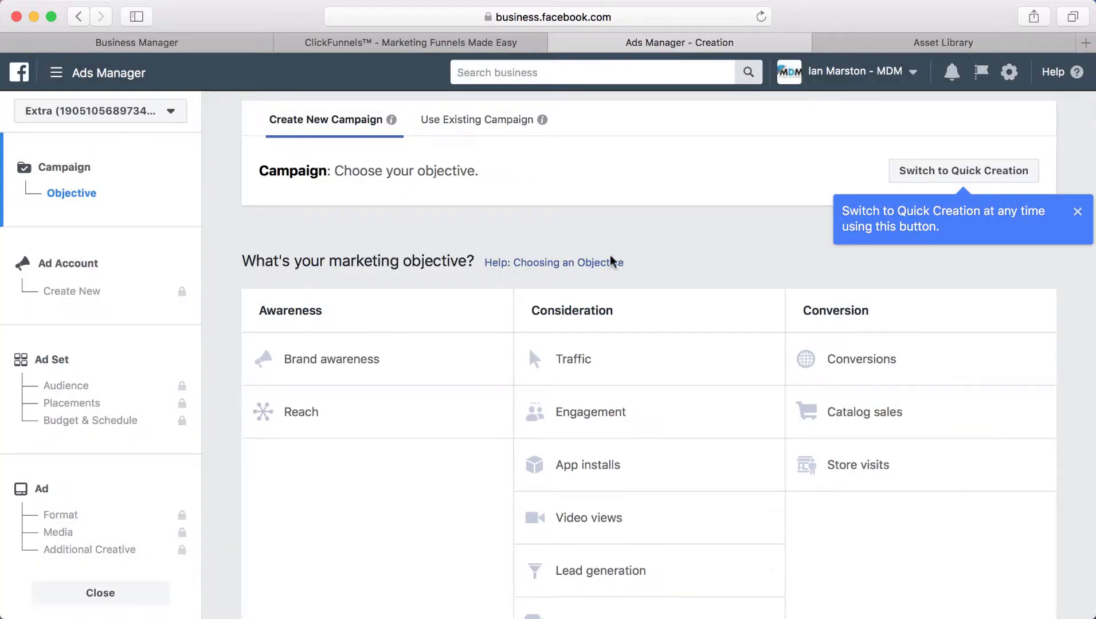
{"action": "scroll", "coordinate": [700, 274], "scroll_direction": "down", "scroll_amount": 2}
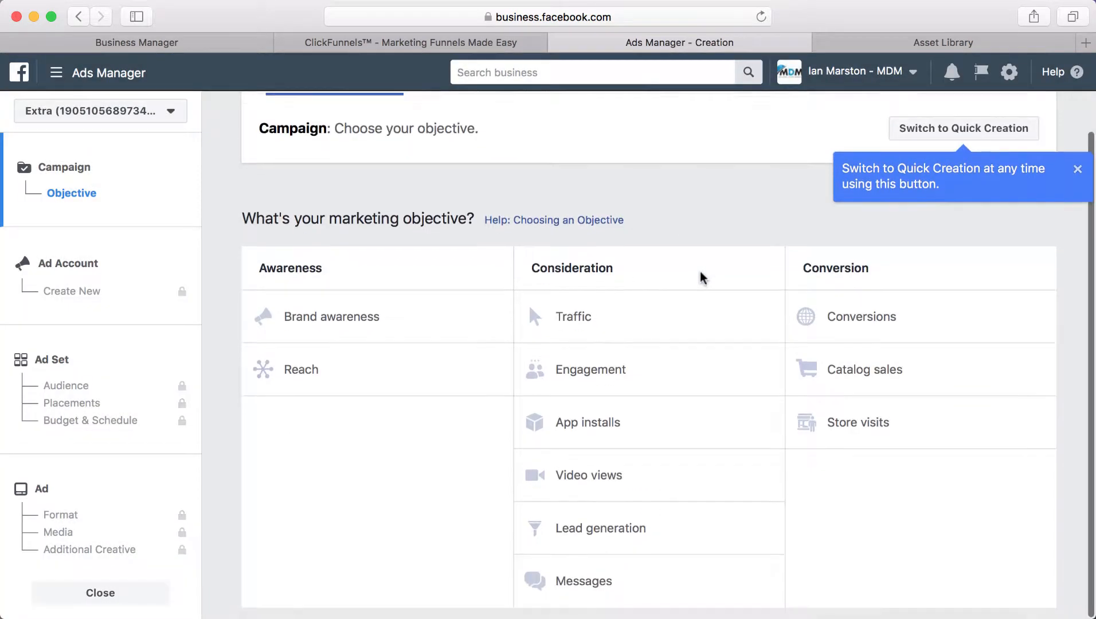
{"action": "left_click", "coordinate": [887, 336]}
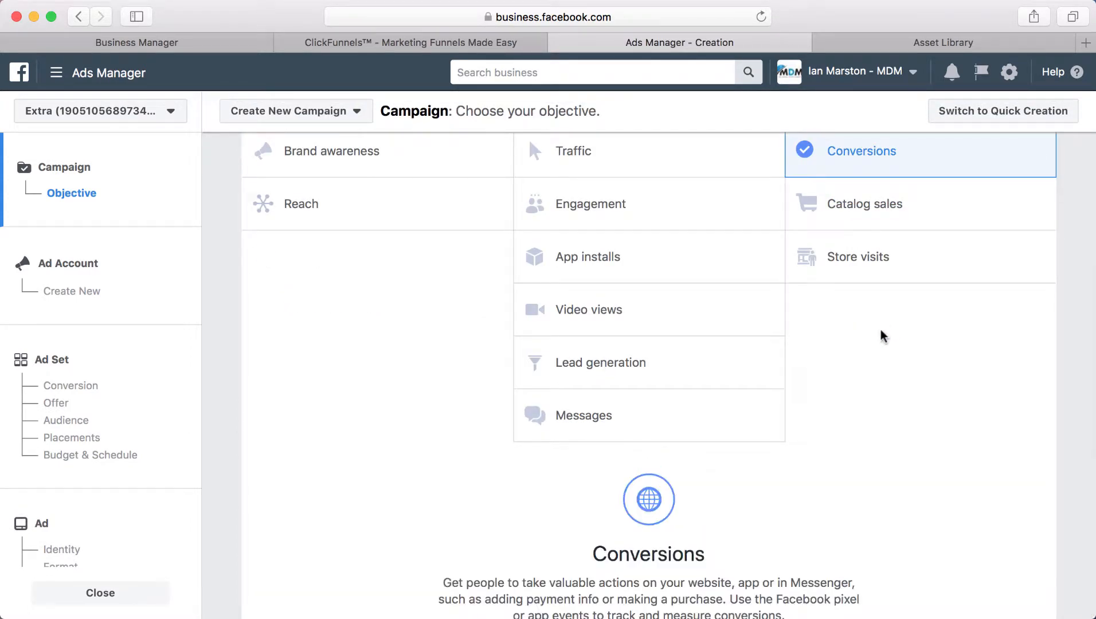
Step: Rename the campaign 'Retargeting - Optin Page' and continue to ad account setup
{"action": "scroll", "coordinate": [883, 337], "scroll_direction": "down", "scroll_amount": 1}
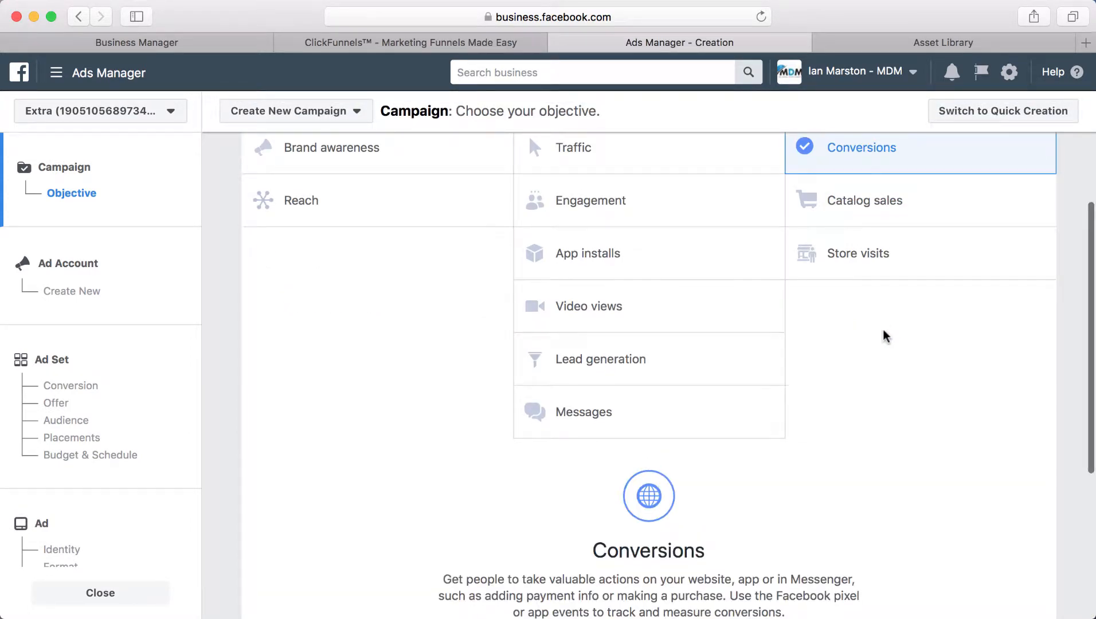
{"action": "scroll", "coordinate": [885, 334], "scroll_direction": "down", "scroll_amount": 5}
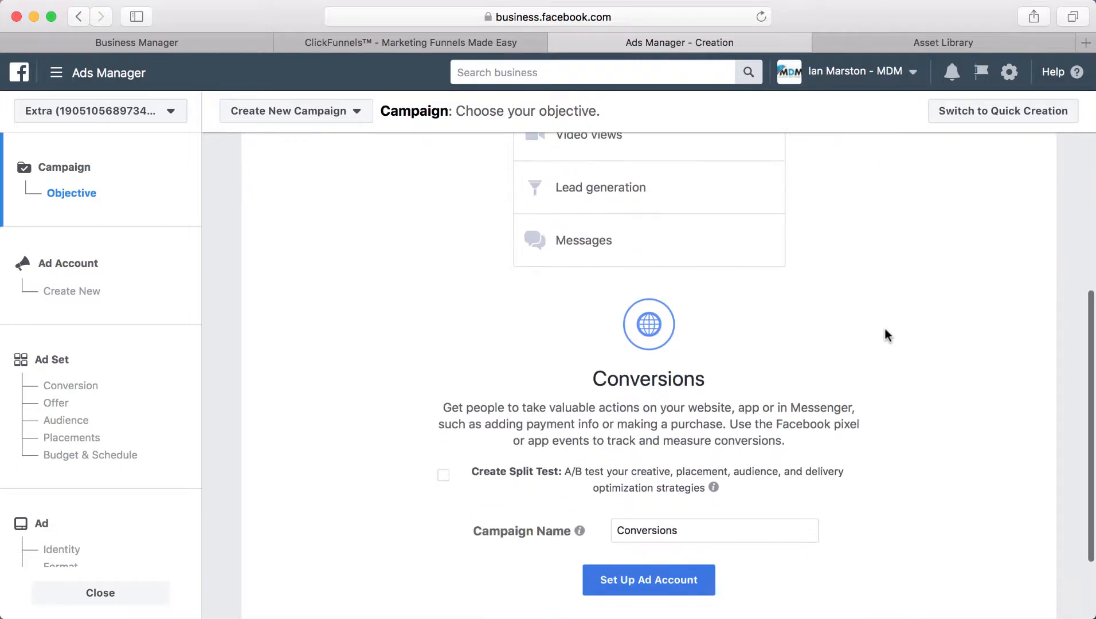
{"action": "left_click_drag", "start_coordinate": [675, 526], "coordinate": [549, 531]}
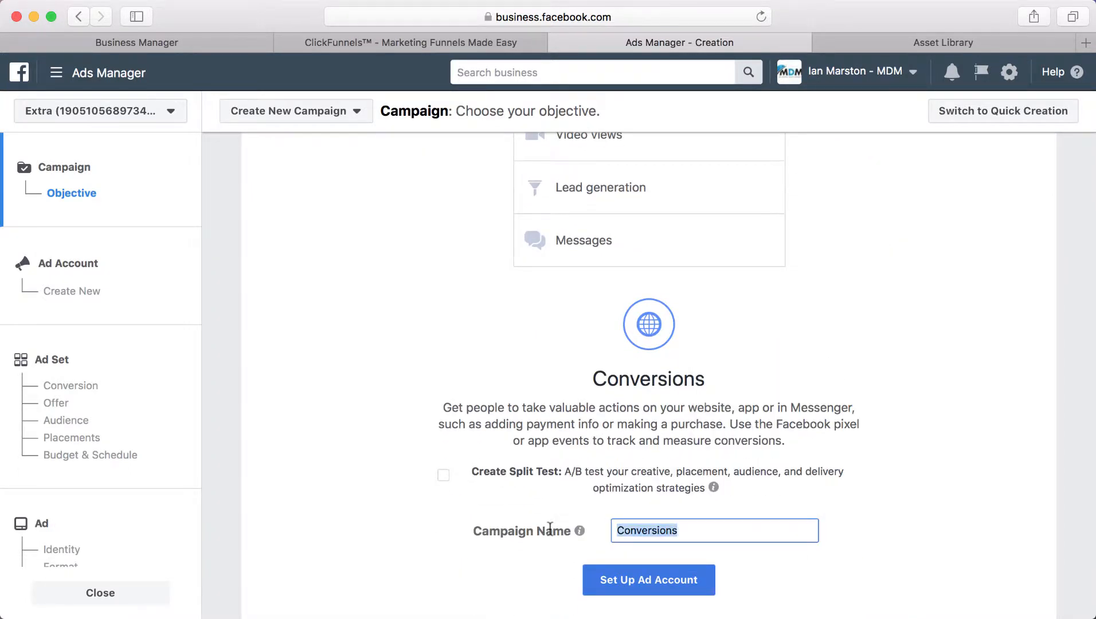
{"action": "type", "text": "MDM"}
{"action": "key", "text": "BackSpace"}
{"action": "key", "text": "BackSpace"}
{"action": "key", "text": "BackSpace"}
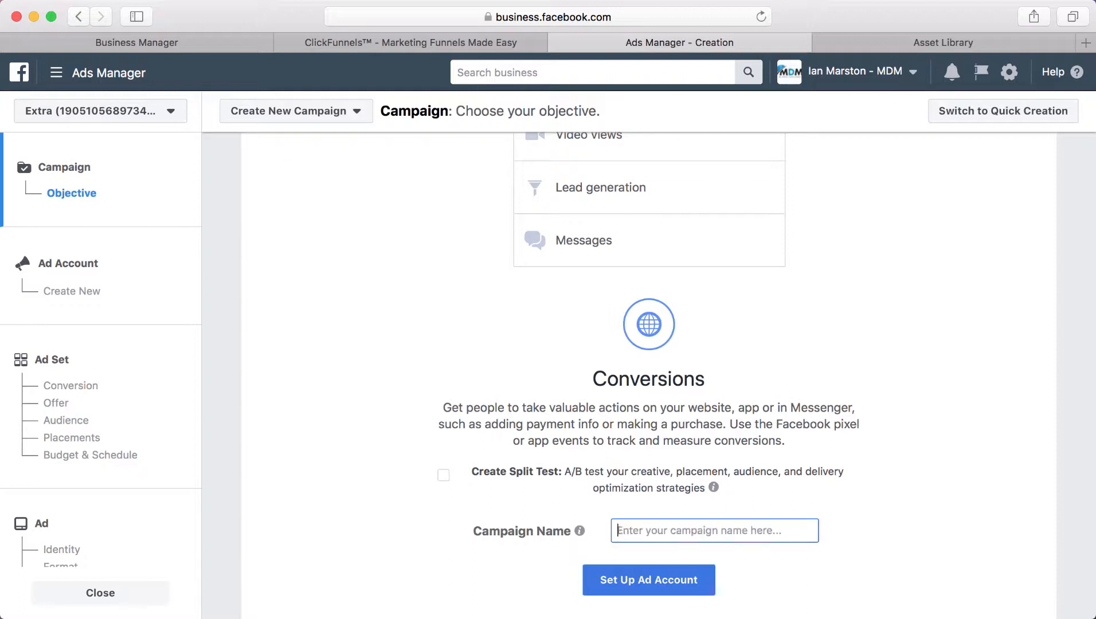
{"action": "type", "text": "Retargeting -"}
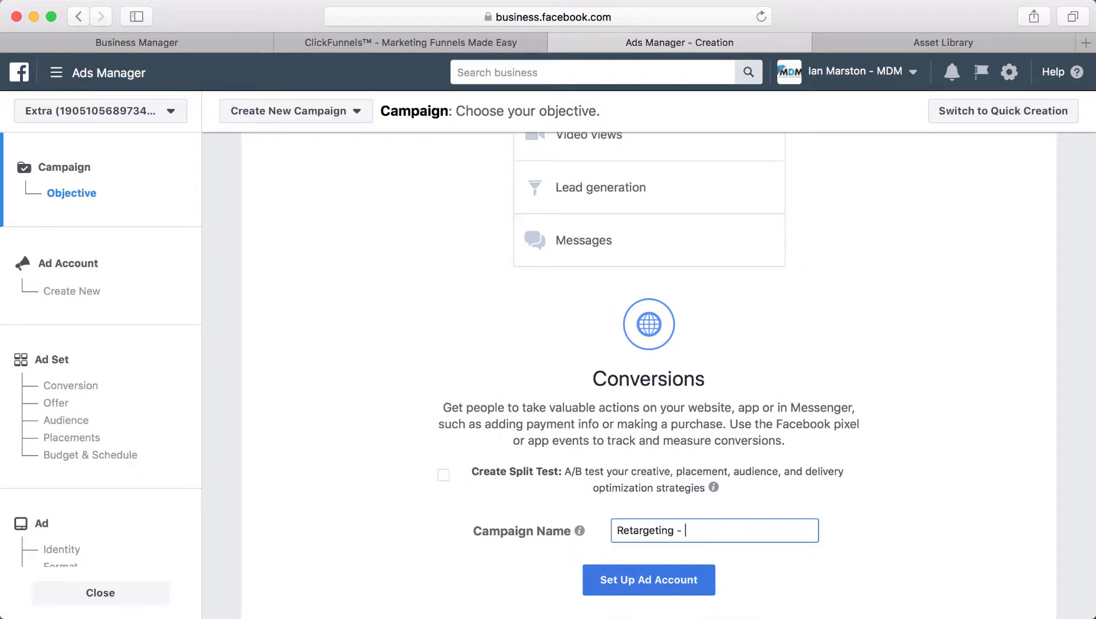
{"action": "type", "text": " Optin Page"}
{"action": "left_click", "coordinate": [665, 584]}
Step: Target the ad set at the Retargeting - Optin Page custom audience
{"action": "left_click", "coordinate": [143, 439]}
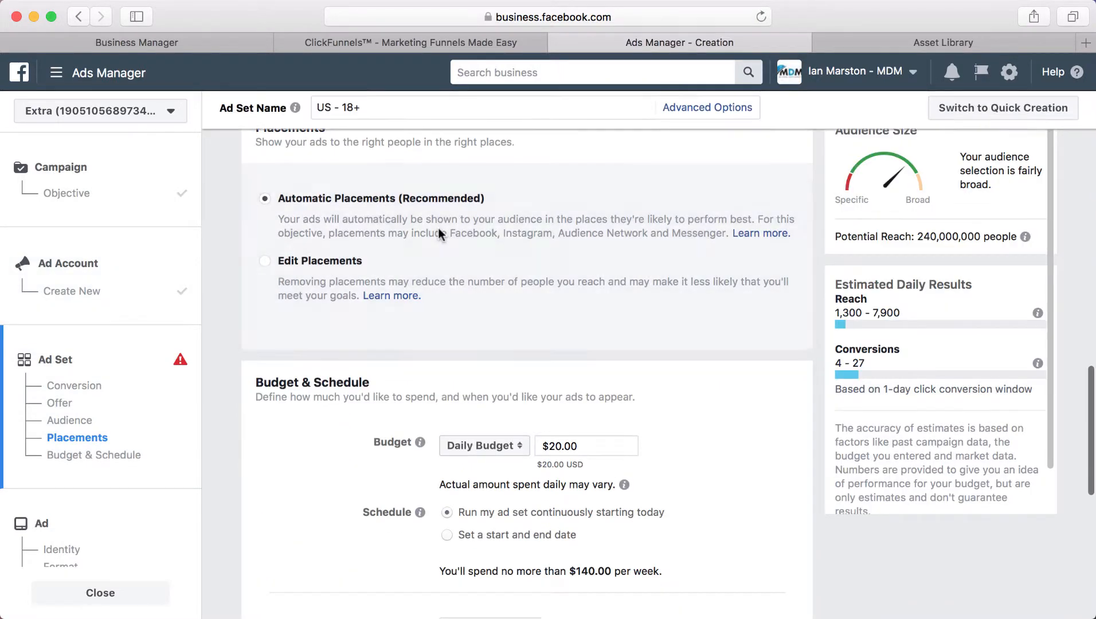
{"action": "scroll", "coordinate": [437, 227], "scroll_direction": "up", "scroll_amount": 10}
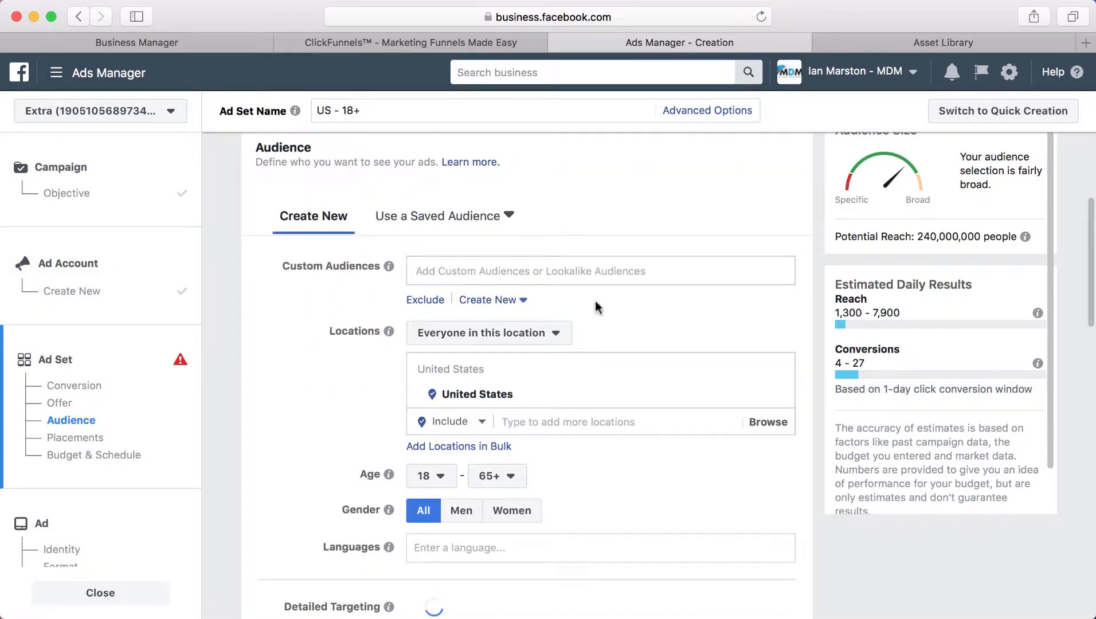
{"action": "scroll", "coordinate": [468, 426], "scroll_direction": "down", "scroll_amount": 4}
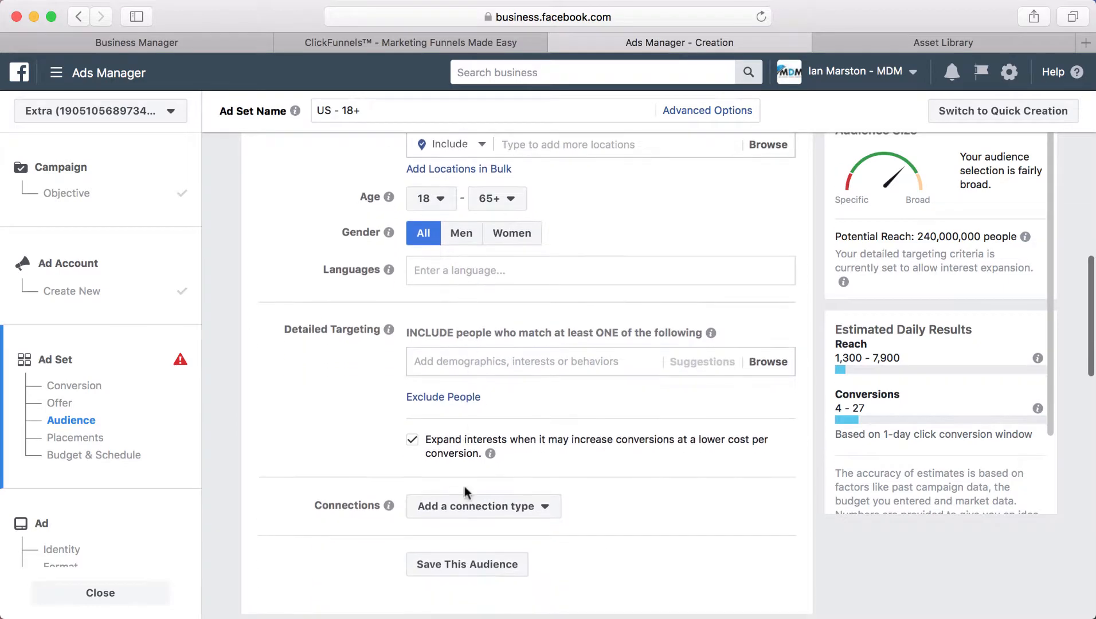
{"action": "scroll", "coordinate": [459, 436], "scroll_direction": "up", "scroll_amount": 7}
{"action": "scroll", "coordinate": [458, 418], "scroll_direction": "up", "scroll_amount": 1}
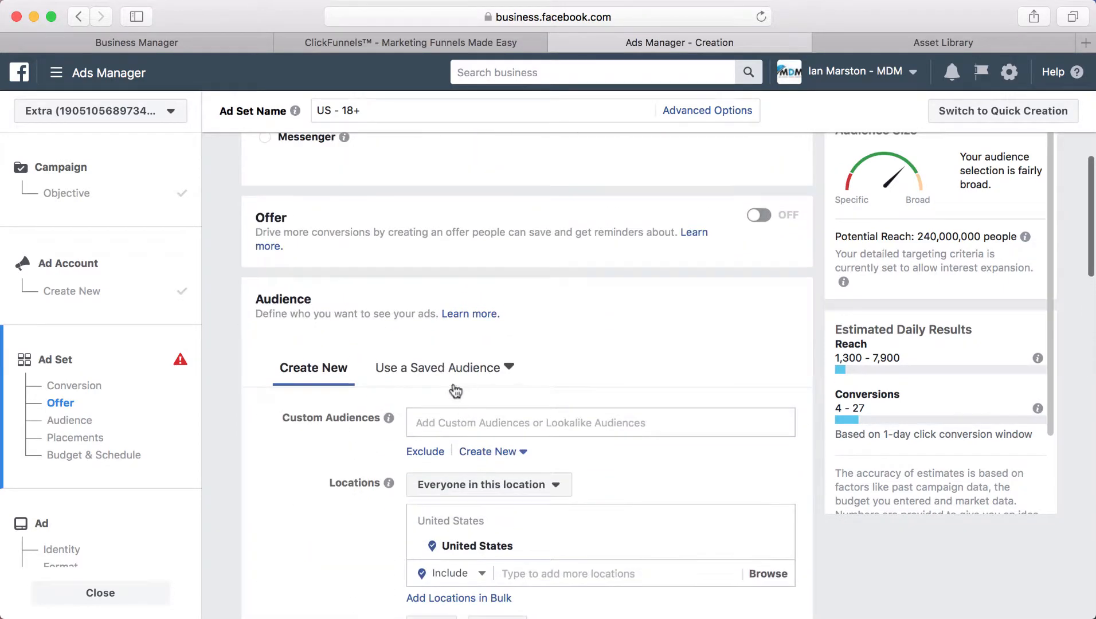
{"action": "left_click", "coordinate": [492, 421]}
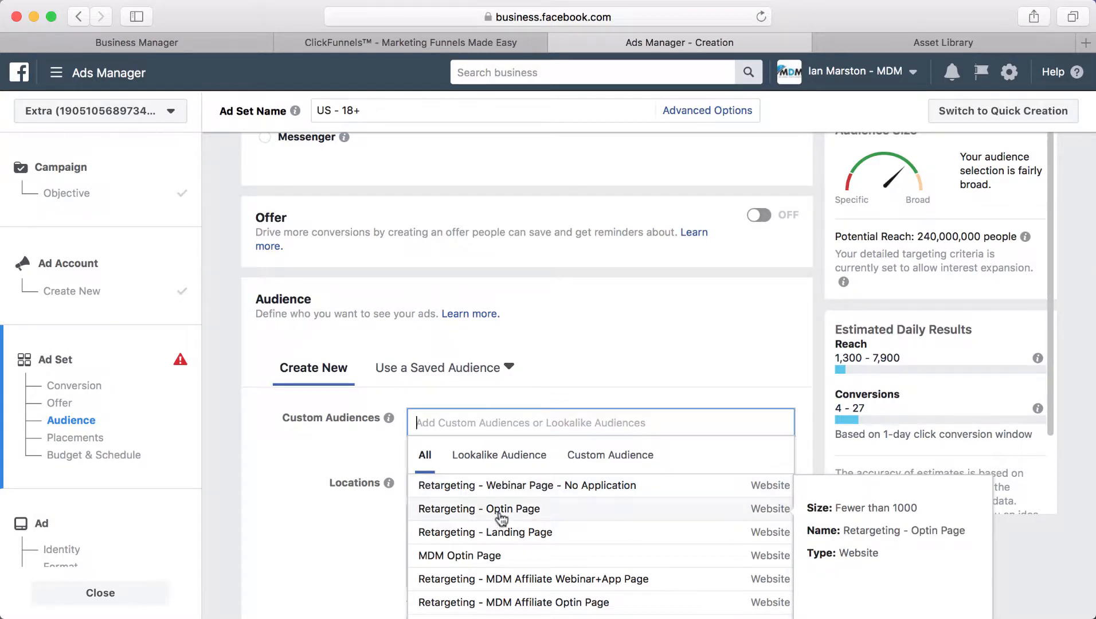
{"action": "left_click", "coordinate": [461, 517]}
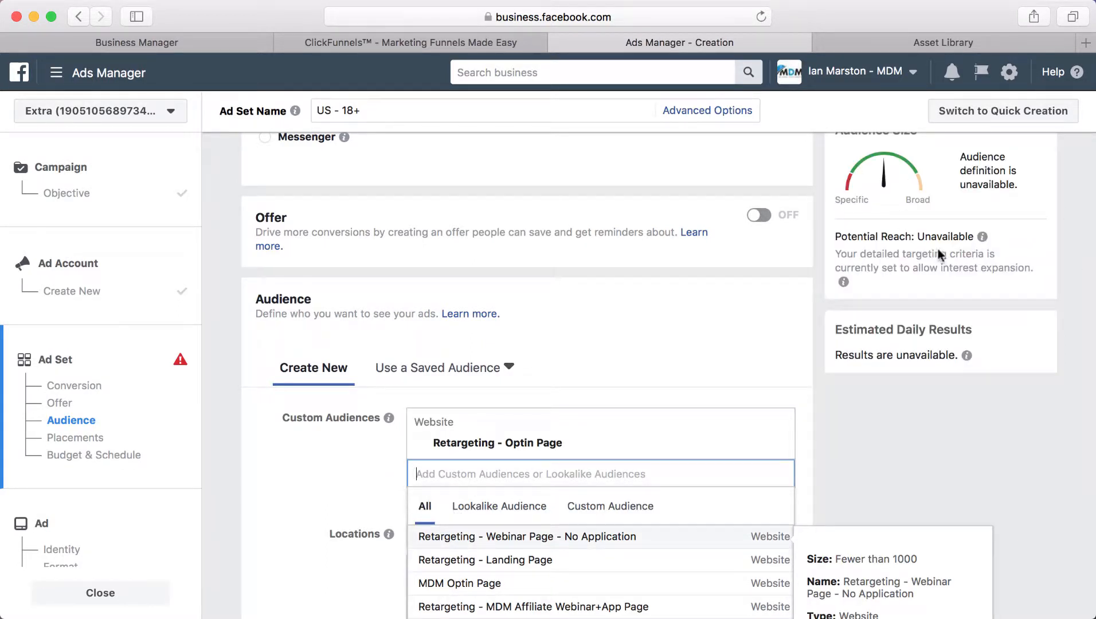
{"action": "left_click", "coordinate": [886, 480]}
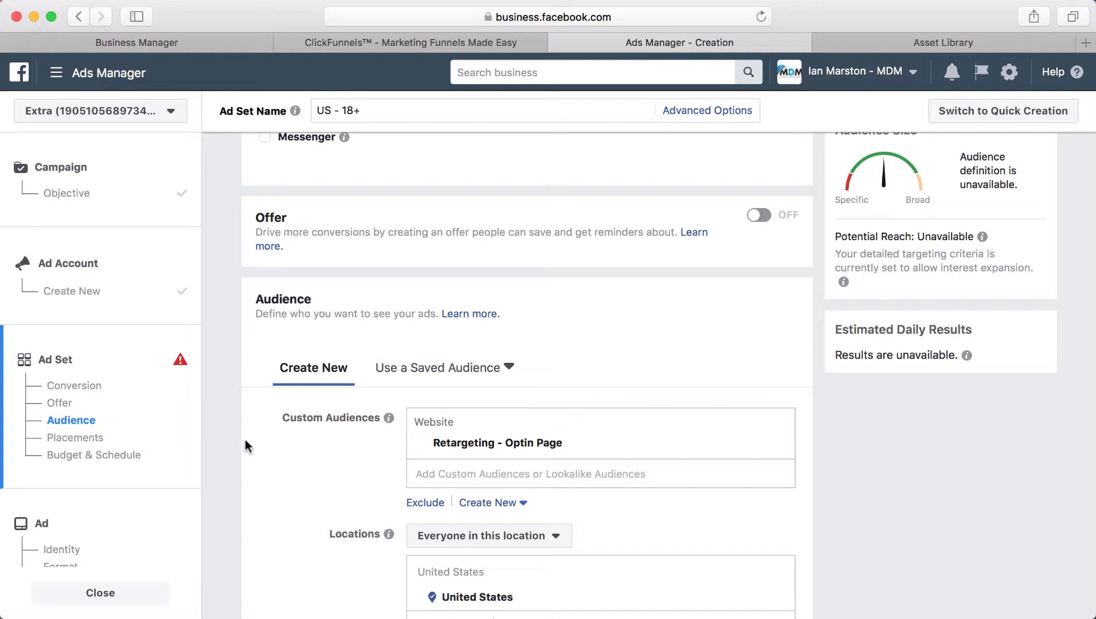
Step: Leave maximum age at 65+ and turn off interest expansion
{"action": "scroll", "coordinate": [309, 441], "scroll_direction": "down", "scroll_amount": 5}
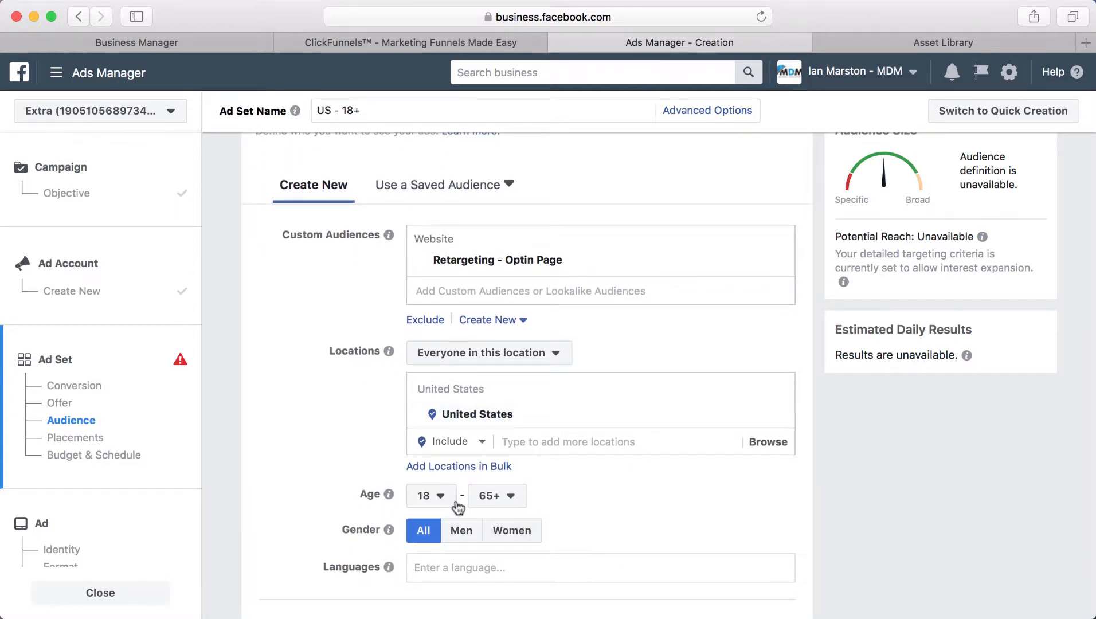
{"action": "mouse_move", "coordinate": [377, 503]}
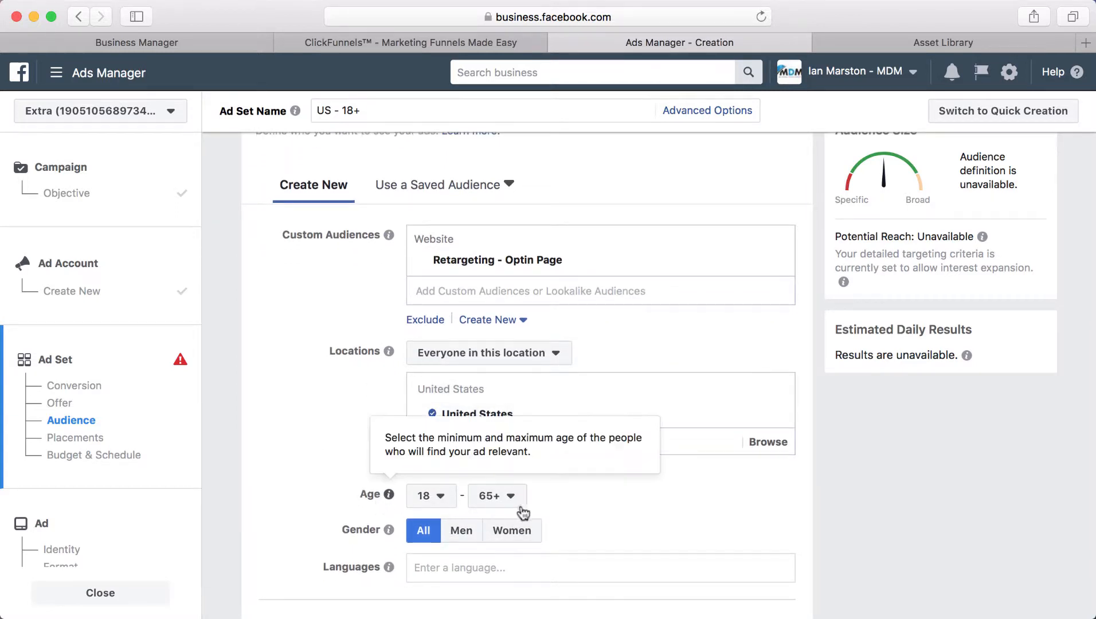
{"action": "left_click", "coordinate": [507, 496]}
{"action": "scroll", "coordinate": [501, 341], "scroll_direction": "up", "scroll_amount": 8}
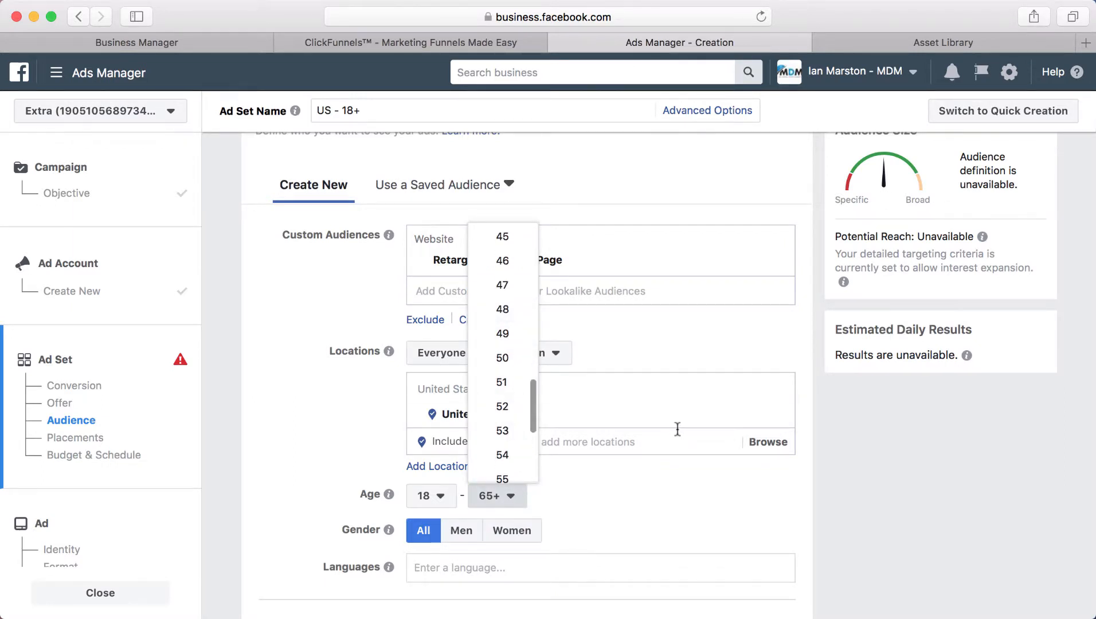
{"action": "scroll", "coordinate": [621, 456], "scroll_direction": "up", "scroll_amount": 2}
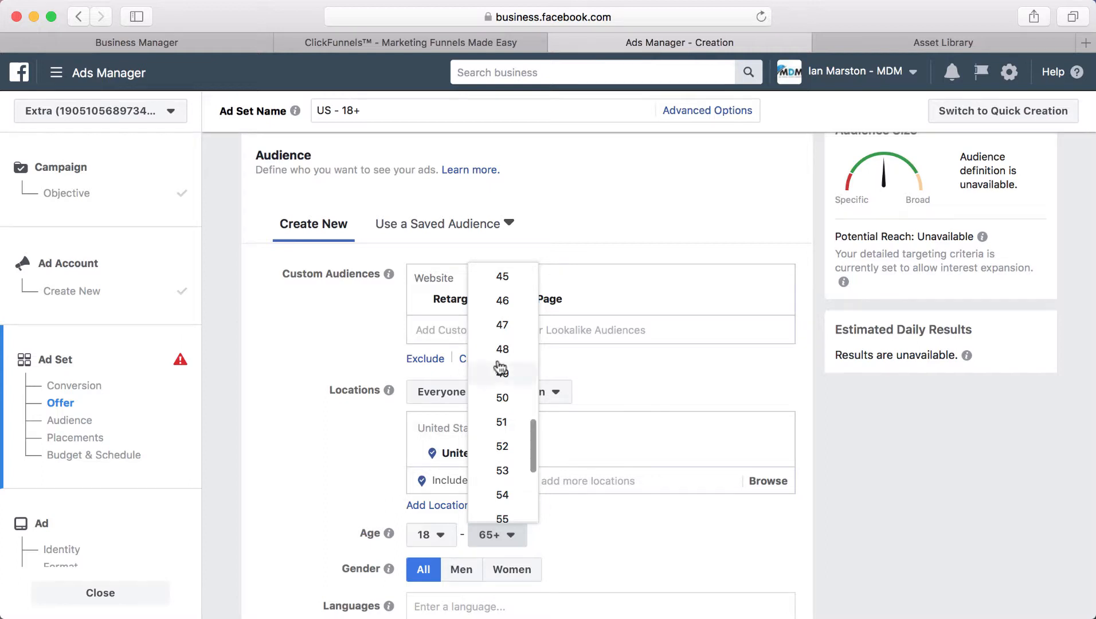
{"action": "left_click", "coordinate": [679, 555]}
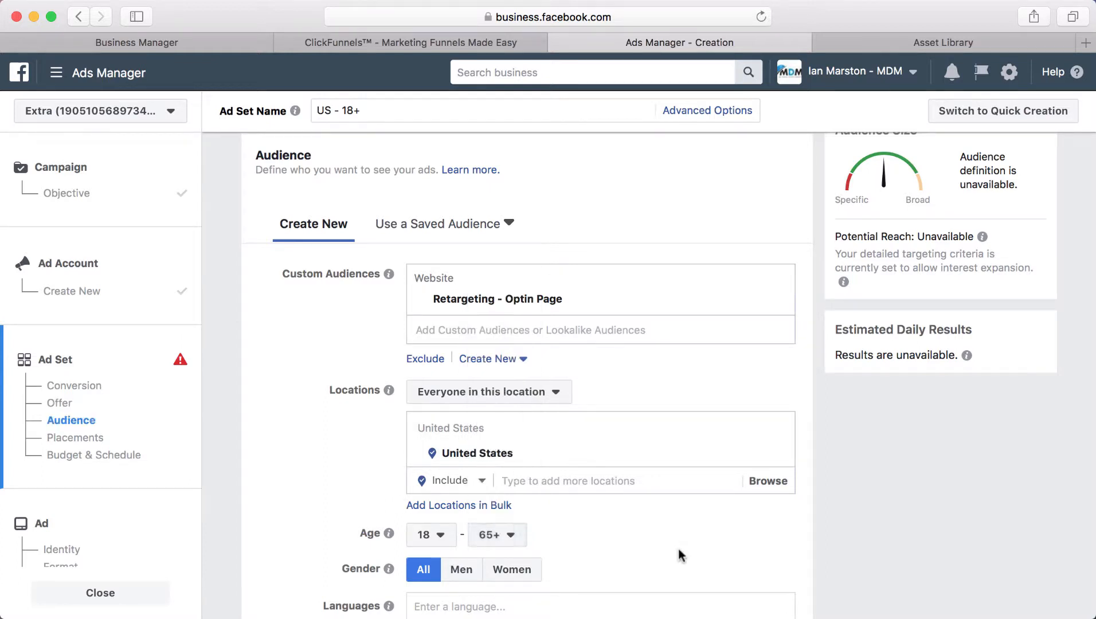
{"action": "scroll", "coordinate": [601, 505], "scroll_direction": "down", "scroll_amount": 5}
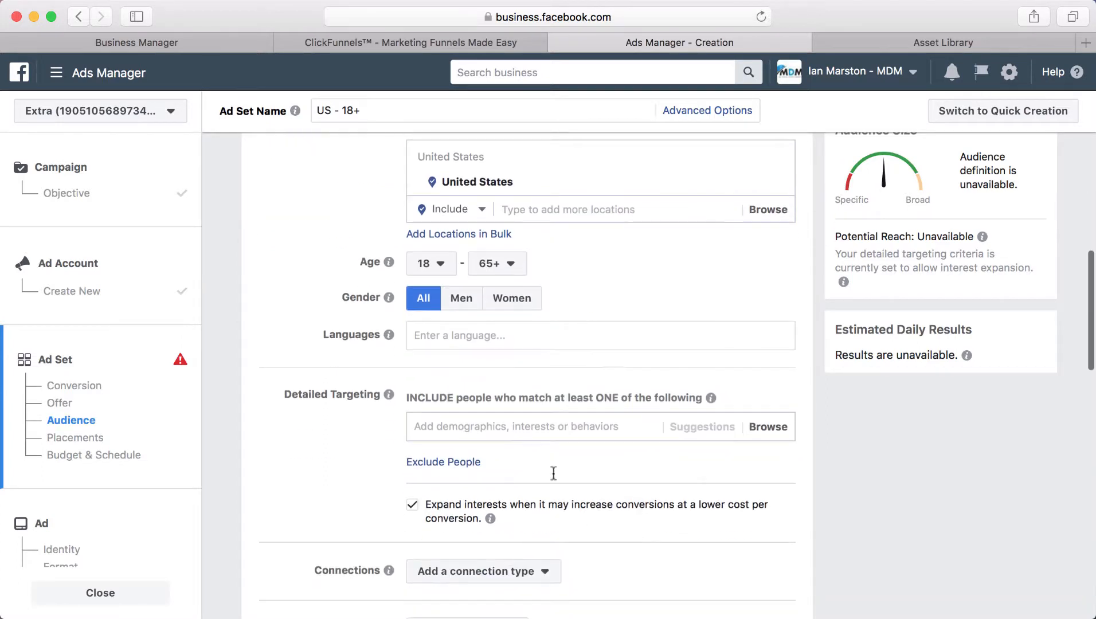
{"action": "left_click", "coordinate": [414, 503]}
{"action": "scroll", "coordinate": [424, 499], "scroll_direction": "down", "scroll_amount": 3}
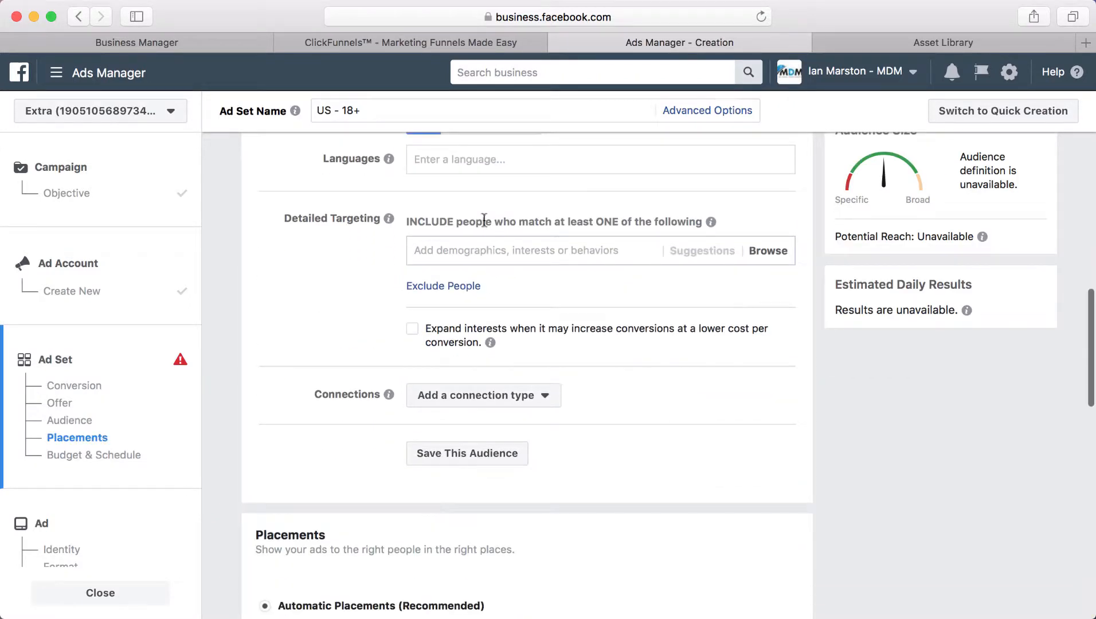
{"action": "scroll", "coordinate": [674, 427], "scroll_direction": "down", "scroll_amount": 5}
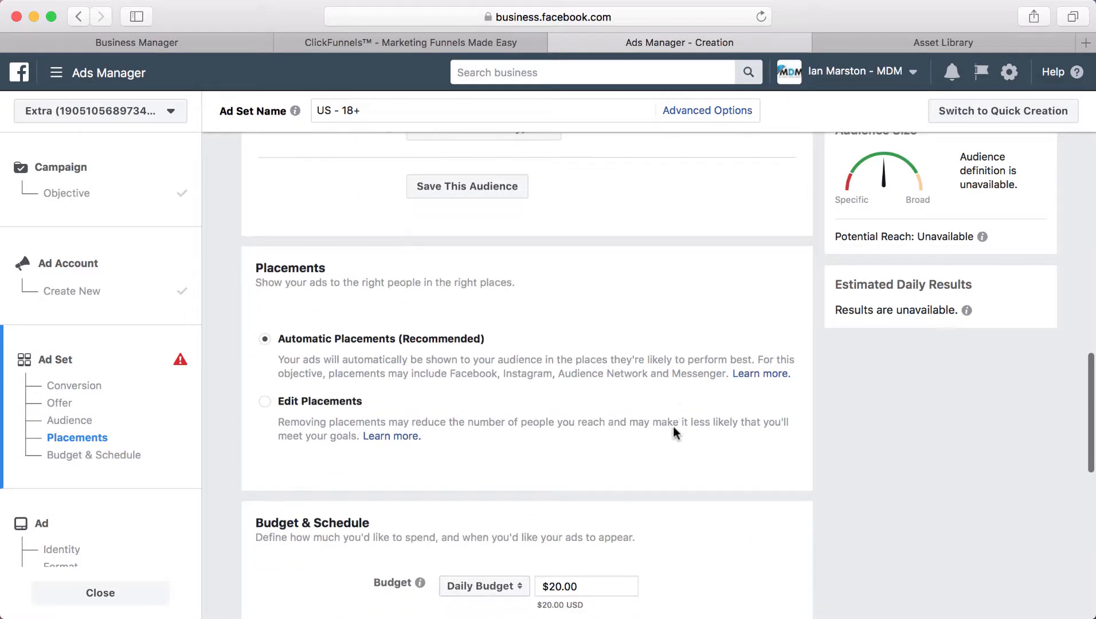
{"action": "scroll", "coordinate": [673, 427], "scroll_direction": "up", "scroll_amount": 5}
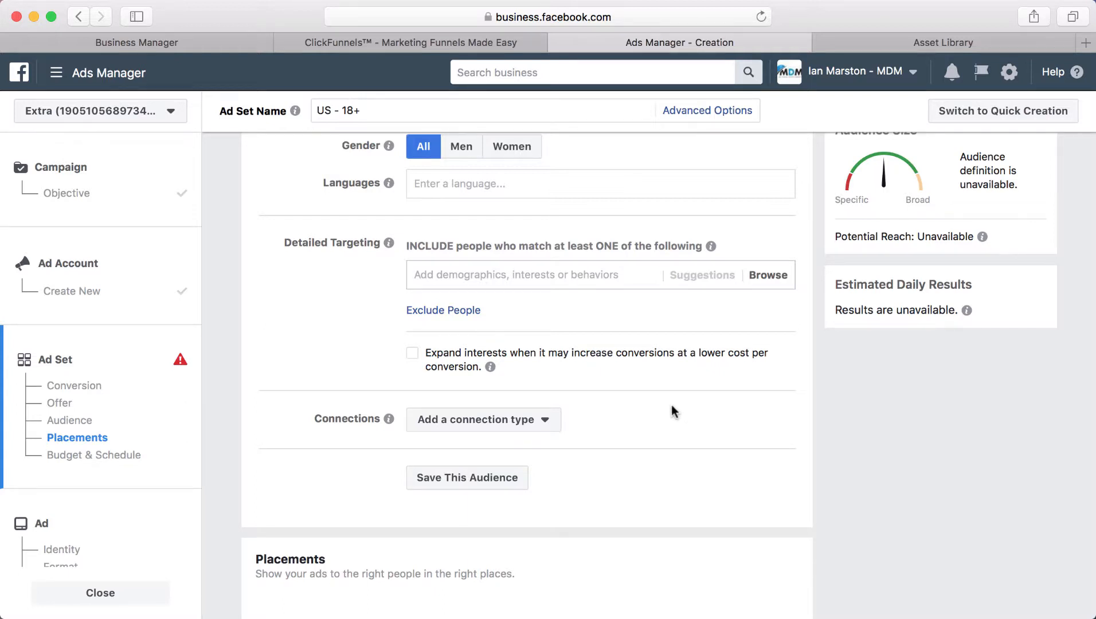
{"action": "scroll", "coordinate": [672, 408], "scroll_direction": "down", "scroll_amount": 1}
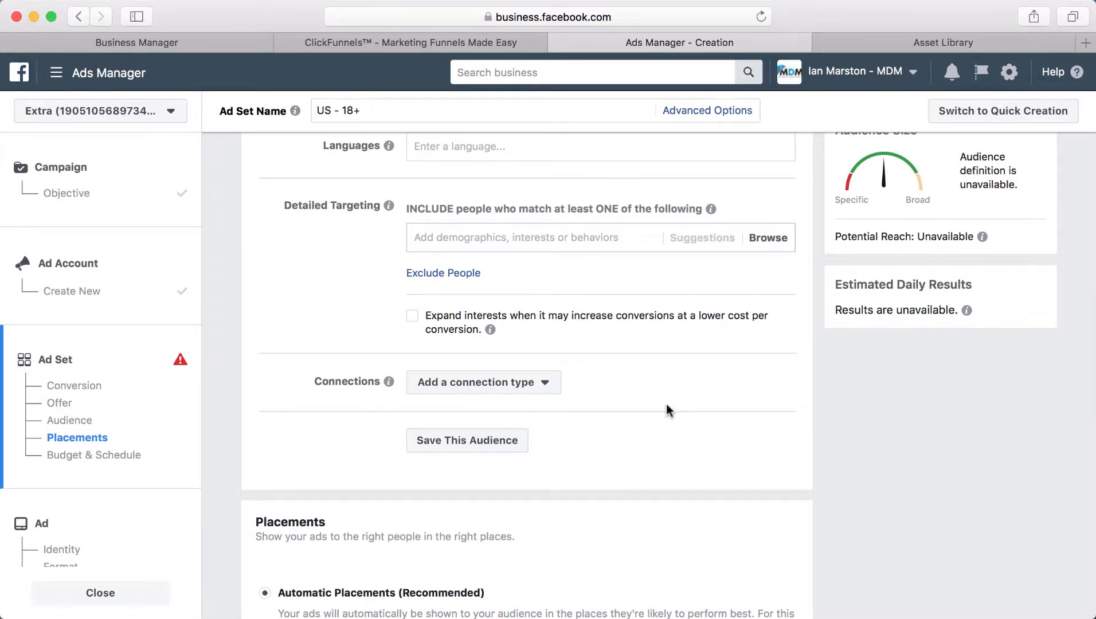
{"action": "scroll", "coordinate": [666, 405], "scroll_direction": "down", "scroll_amount": 10}
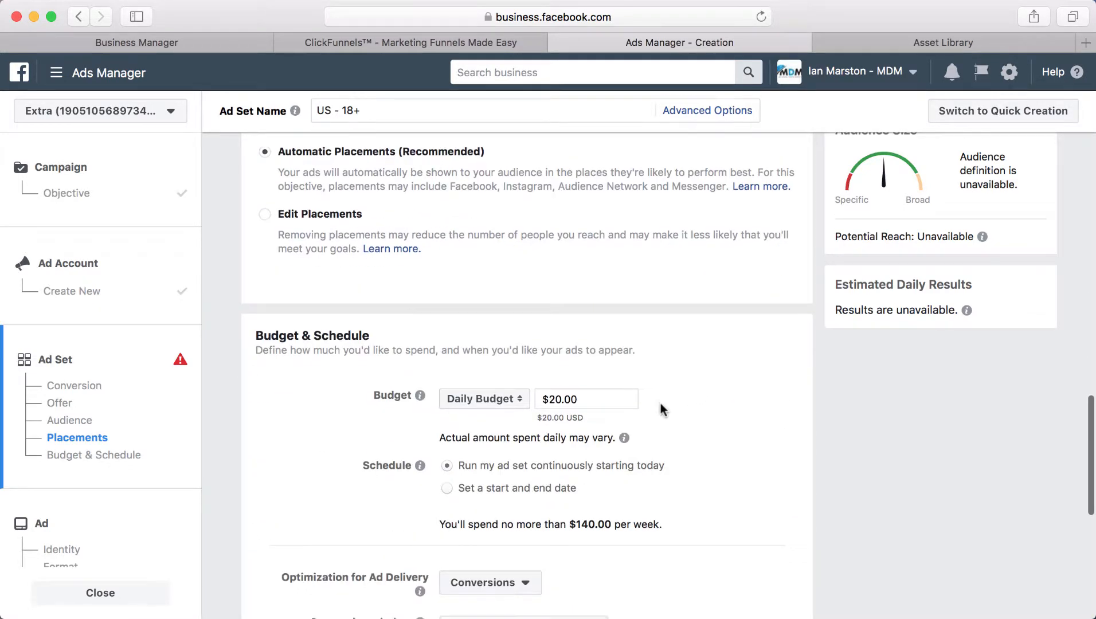
{"action": "scroll", "coordinate": [661, 409], "scroll_direction": "up", "scroll_amount": 3}
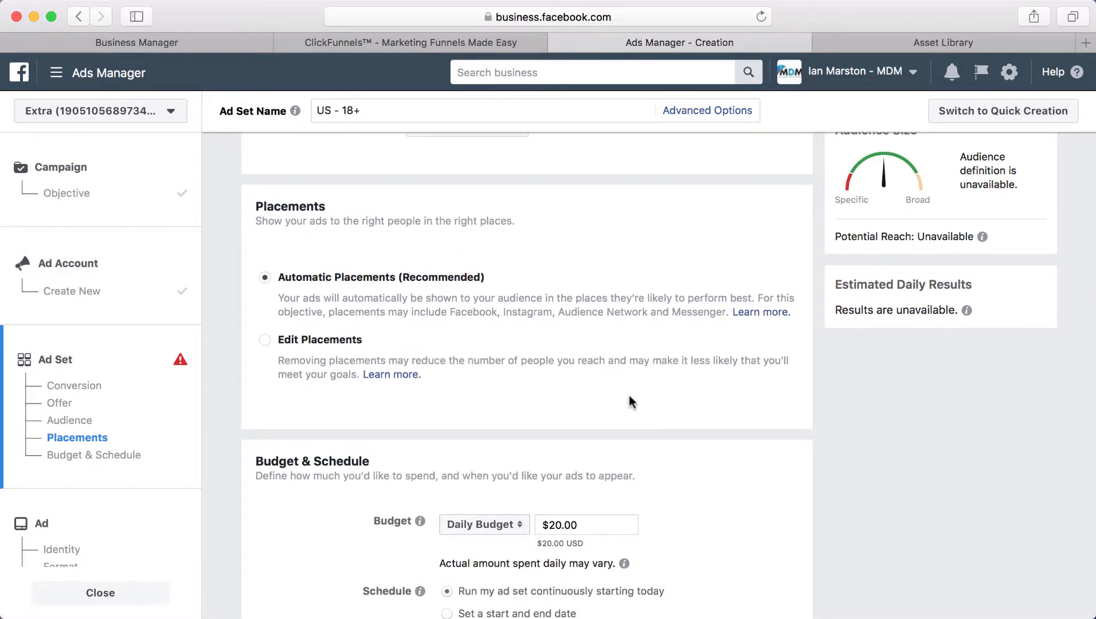
Step: Switch to manual placements and review the placement list down to Budget & Schedule
{"action": "left_click", "coordinate": [264, 342]}
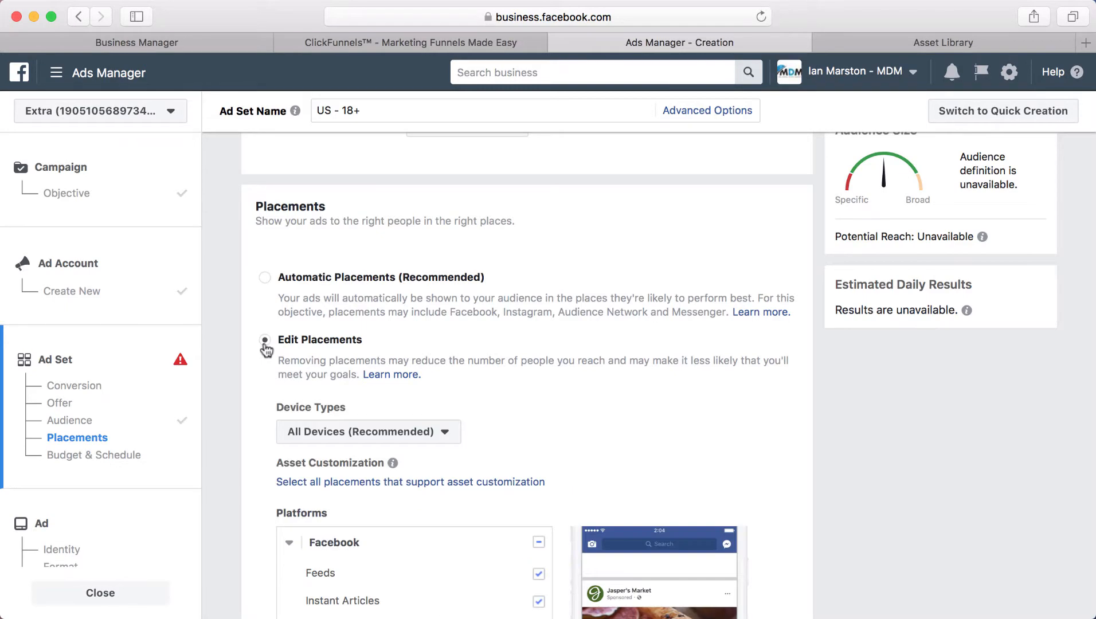
{"action": "scroll", "coordinate": [386, 332], "scroll_direction": "down", "scroll_amount": 5}
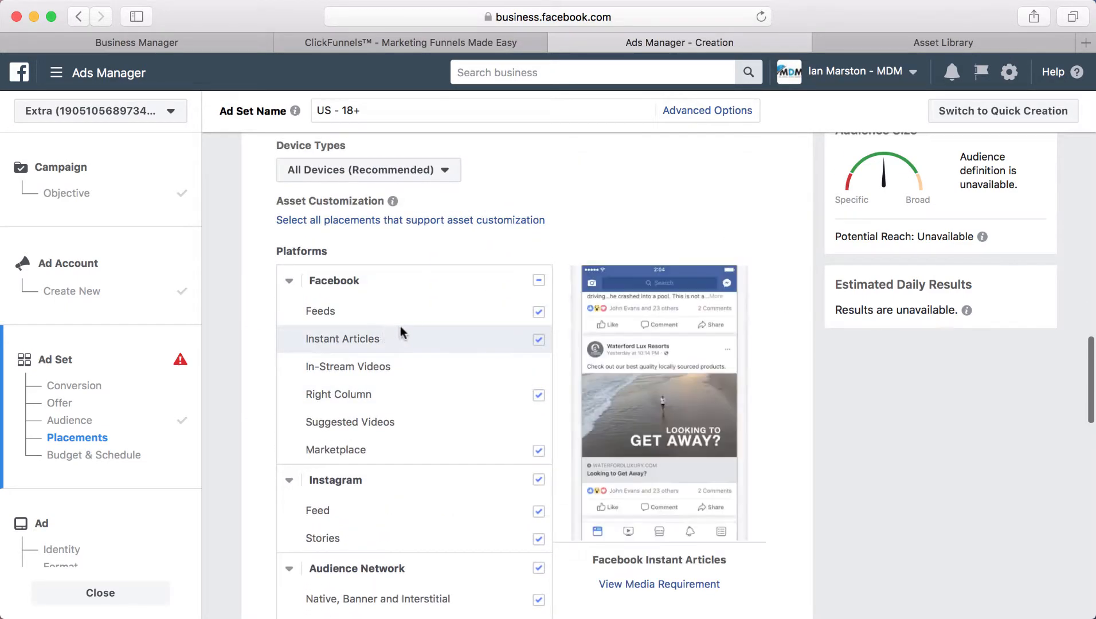
{"action": "scroll", "coordinate": [402, 326], "scroll_direction": "down", "scroll_amount": 5}
{"action": "scroll", "coordinate": [415, 160], "scroll_direction": "up", "scroll_amount": 1}
{"action": "scroll", "coordinate": [410, 178], "scroll_direction": "up", "scroll_amount": 1}
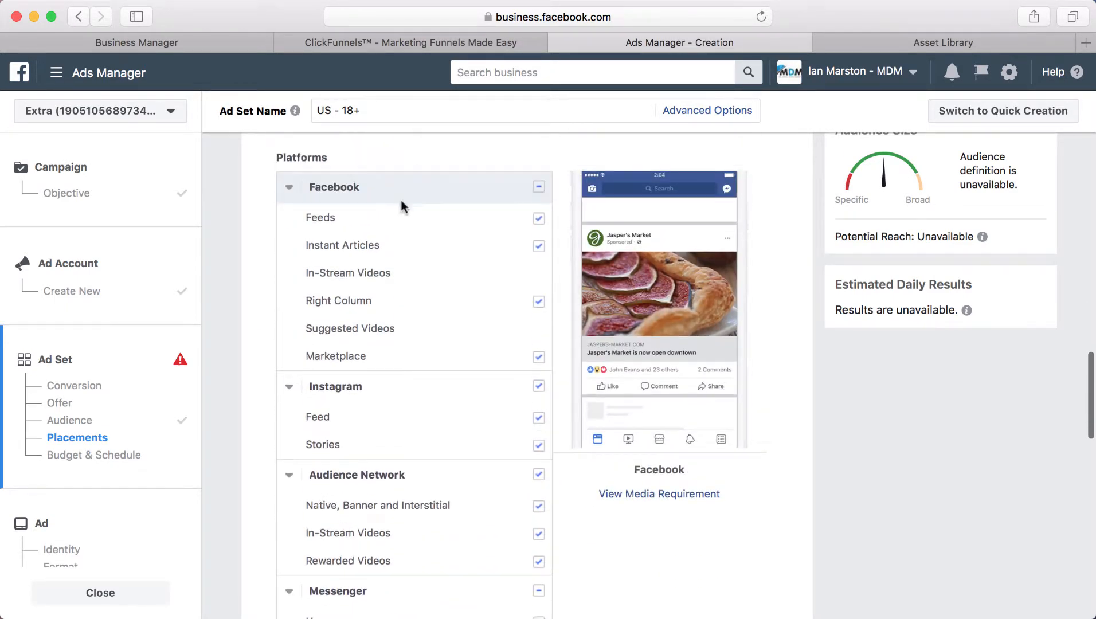
{"action": "scroll", "coordinate": [436, 401], "scroll_direction": "down", "scroll_amount": 3}
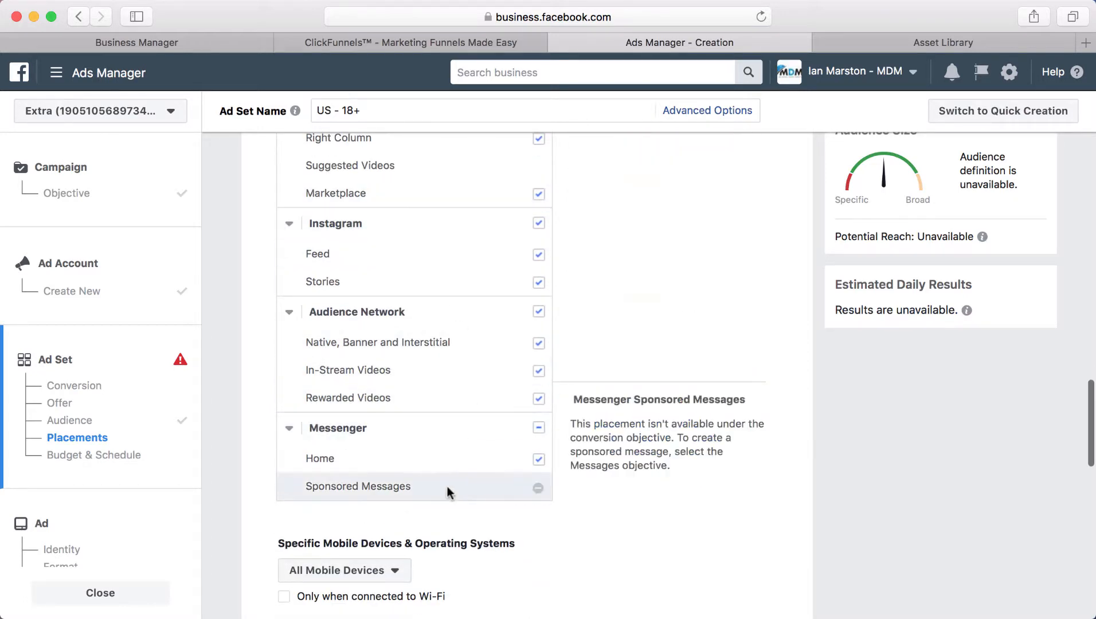
{"action": "scroll", "coordinate": [446, 309], "scroll_direction": "up", "scroll_amount": 1}
{"action": "scroll", "coordinate": [451, 326], "scroll_direction": "up", "scroll_amount": 3}
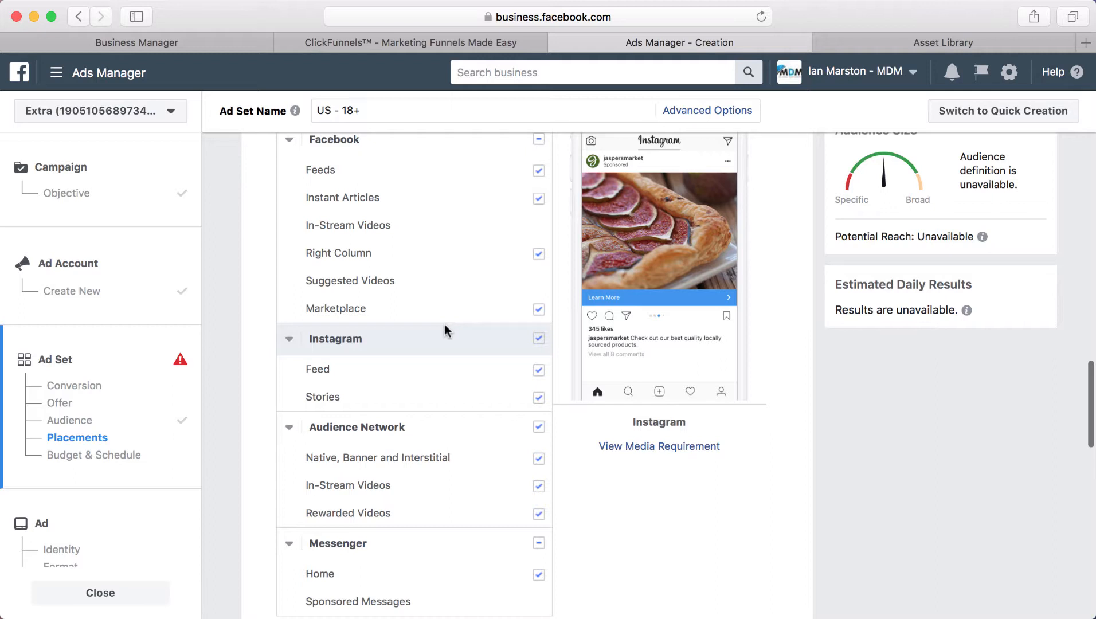
{"action": "scroll", "coordinate": [444, 324], "scroll_direction": "up", "scroll_amount": 5}
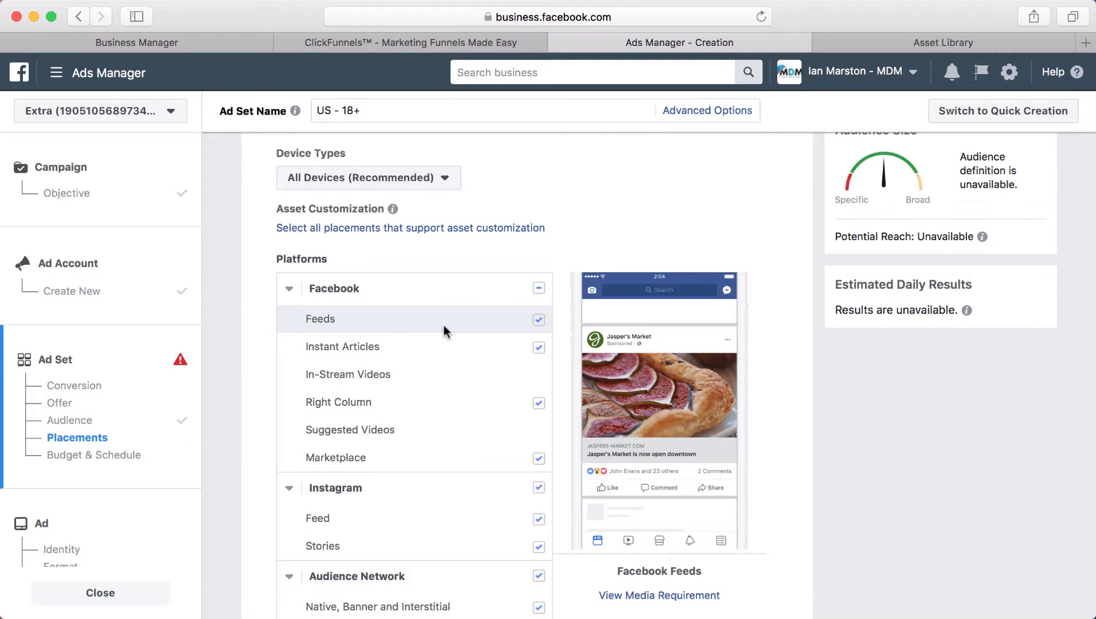
{"action": "scroll", "coordinate": [447, 326], "scroll_direction": "down", "scroll_amount": 3}
{"action": "scroll", "coordinate": [448, 325], "scroll_direction": "up", "scroll_amount": 5}
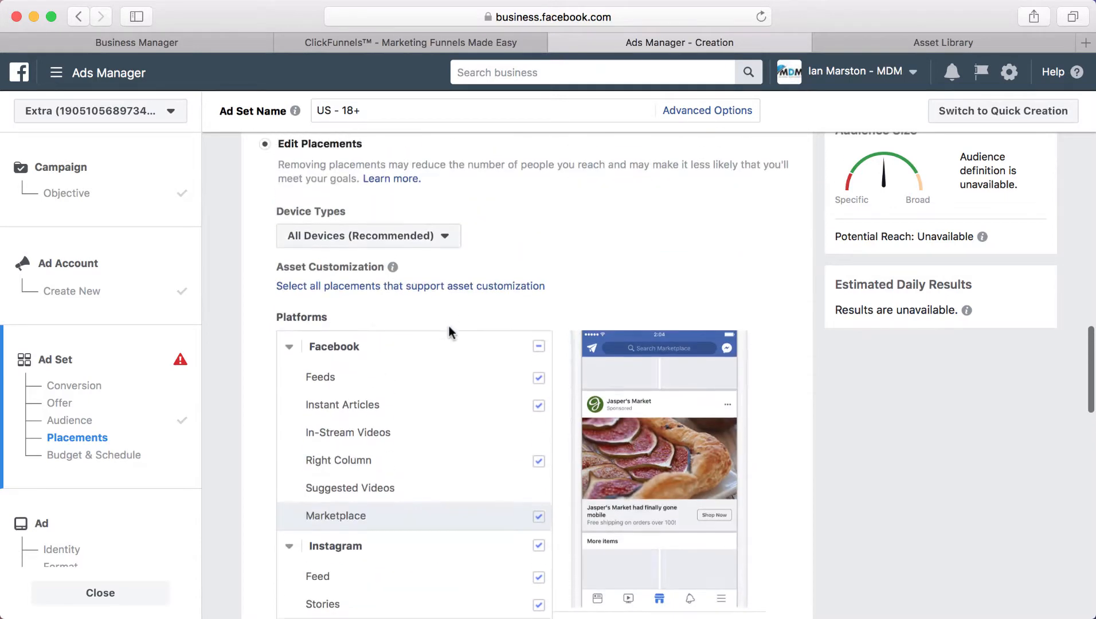
{"action": "scroll", "coordinate": [355, 473], "scroll_direction": "down", "scroll_amount": 9}
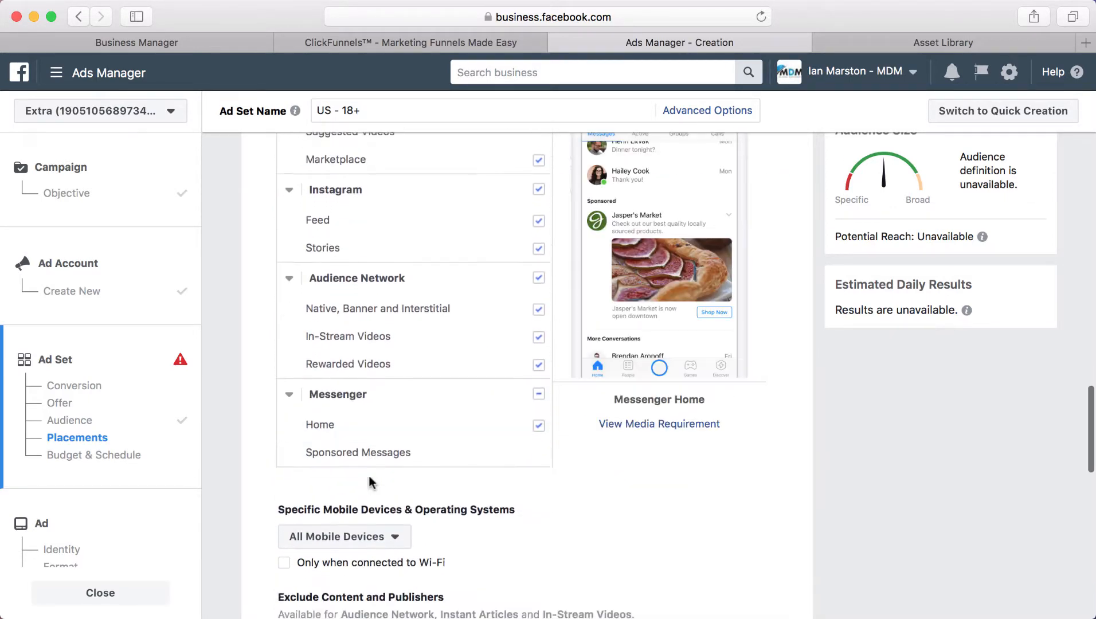
{"action": "scroll", "coordinate": [368, 476], "scroll_direction": "up", "scroll_amount": 15}
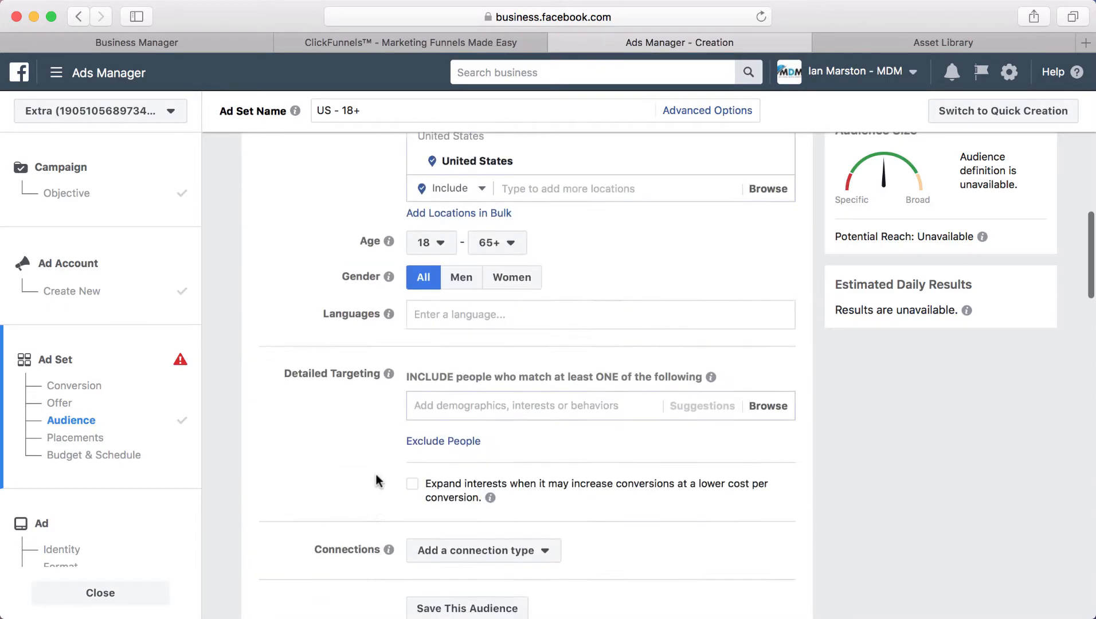
{"action": "scroll", "coordinate": [376, 475], "scroll_direction": "down", "scroll_amount": 15}
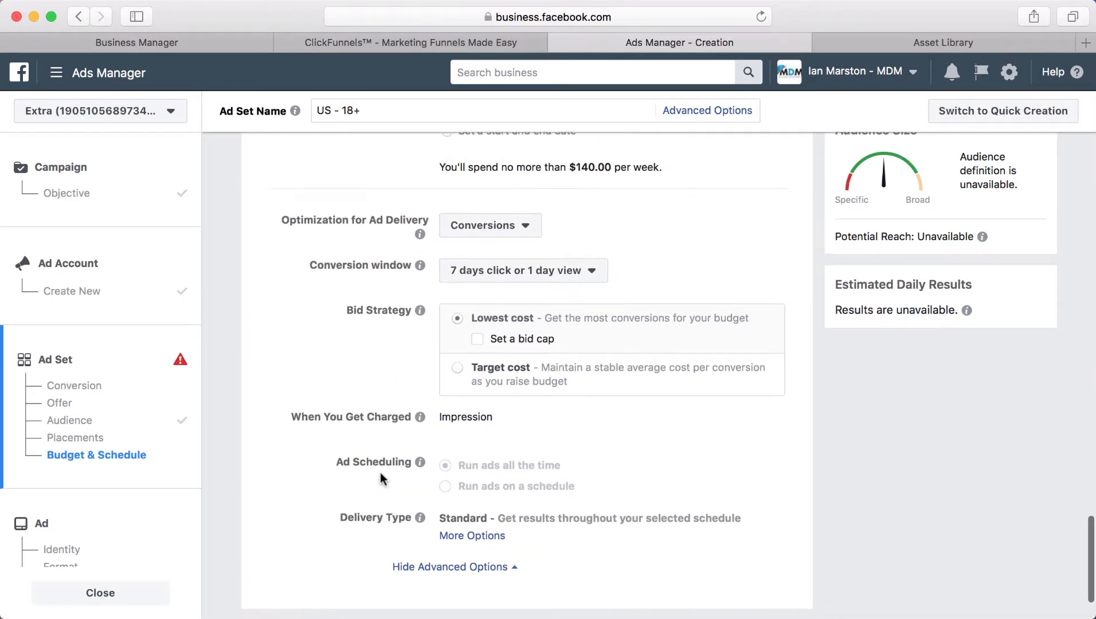
Step: Keep Daily Budget as the budget type and change the US - 18+ ad set's amount from $20.00 to $5.00
{"action": "scroll", "coordinate": [381, 479], "scroll_direction": "up", "scroll_amount": 3}
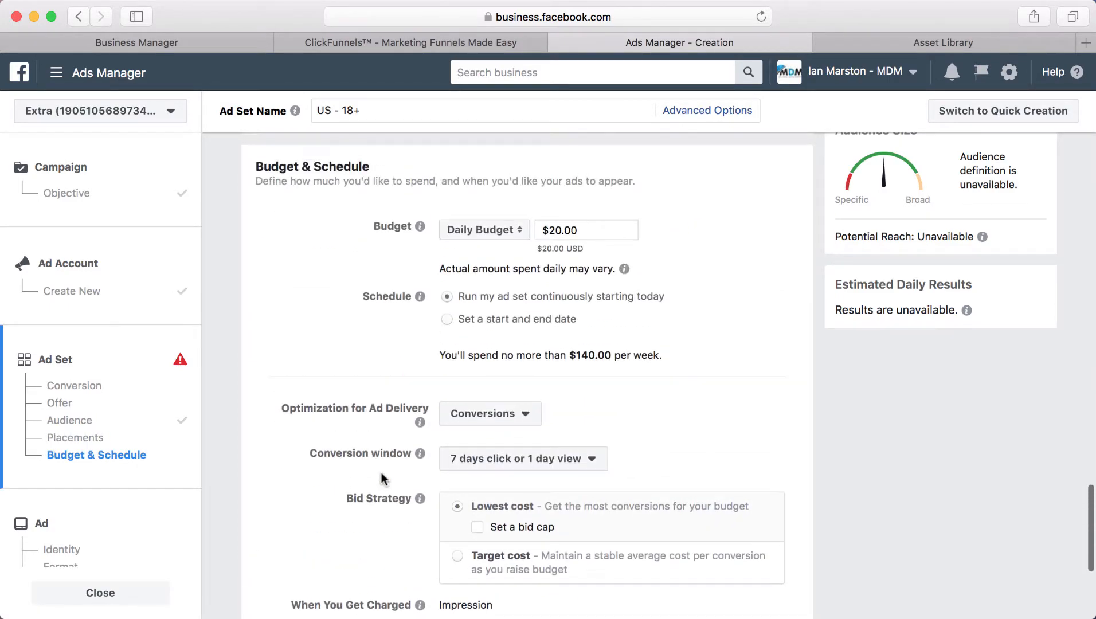
{"action": "left_click", "coordinate": [512, 236]}
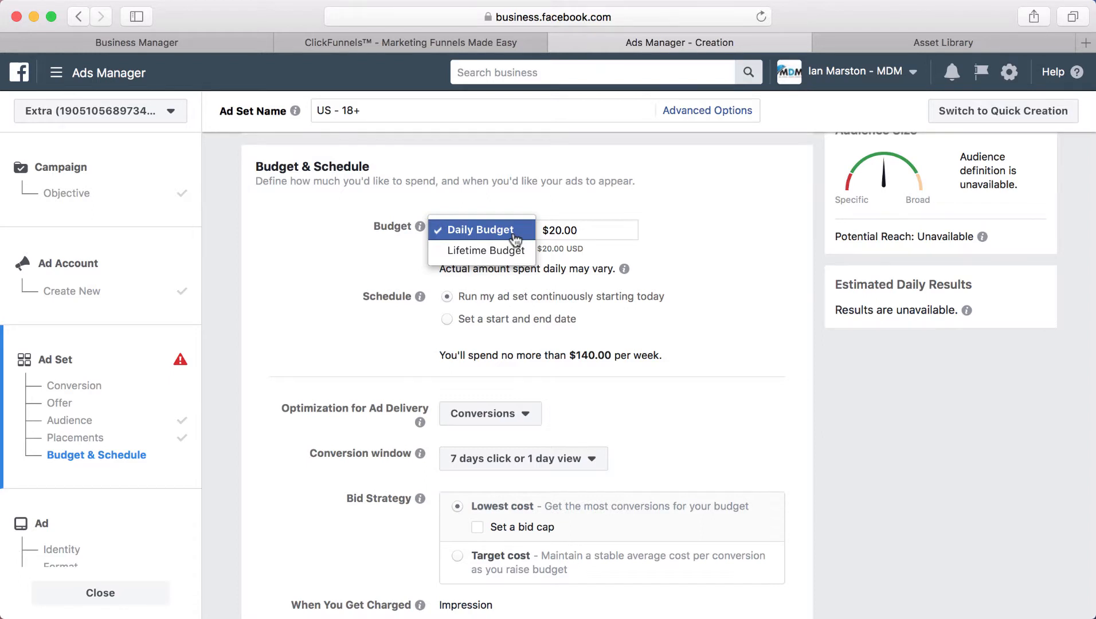
{"action": "left_click", "coordinate": [560, 229]}
{"action": "key", "text": "BackSpace"}
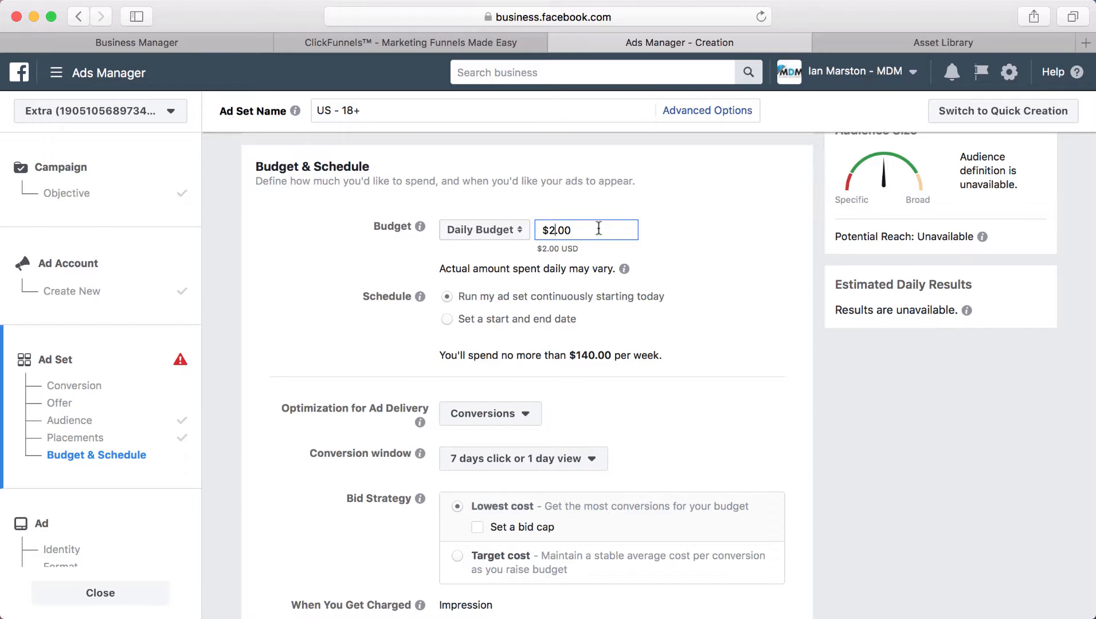
{"action": "key", "text": "BackSpace"}
{"action": "type", "text": "5"}
{"action": "key", "text": "BackSpace"}
{"action": "scroll", "coordinate": [769, 249], "scroll_direction": "down", "scroll_amount": 3}
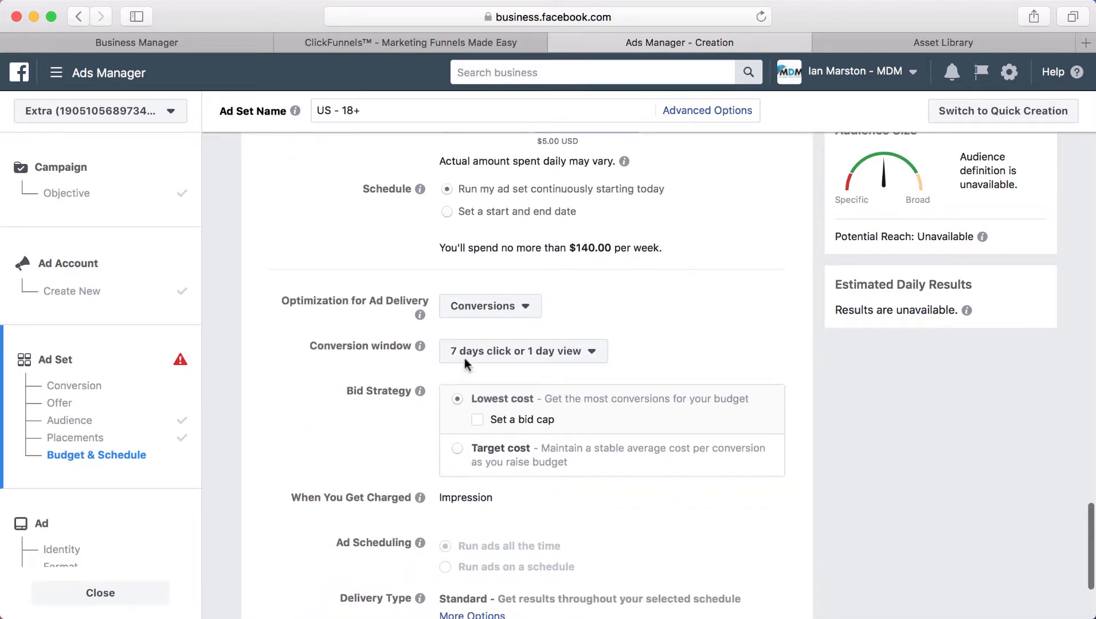
{"action": "scroll", "coordinate": [465, 357], "scroll_direction": "down", "scroll_amount": 3}
{"action": "scroll", "coordinate": [471, 358], "scroll_direction": "up", "scroll_amount": 5}
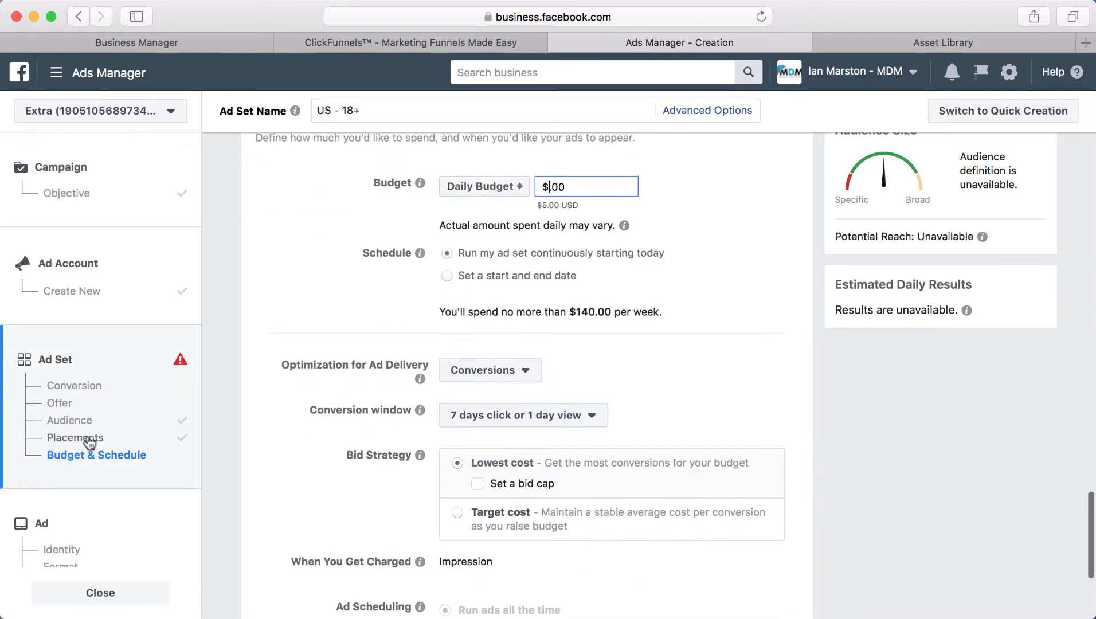
Step: Review the carousel ad's Identity form, then return to the ad set's Offer and Retargeting - Optin Page audience
{"action": "left_click", "coordinate": [105, 541]}
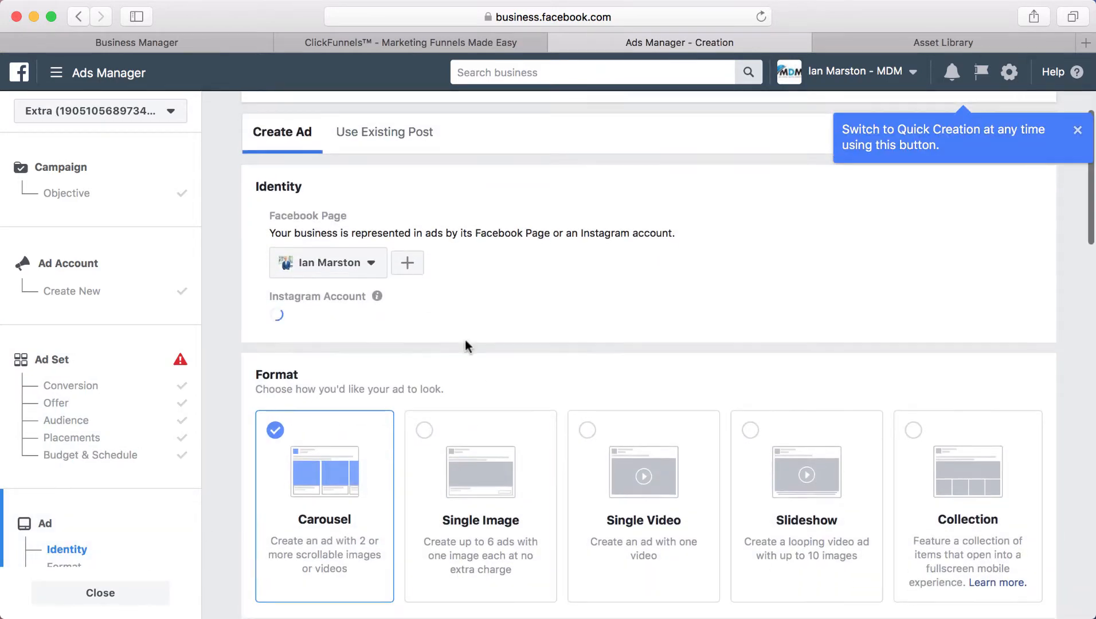
{"action": "scroll", "coordinate": [413, 327], "scroll_direction": "down", "scroll_amount": 8}
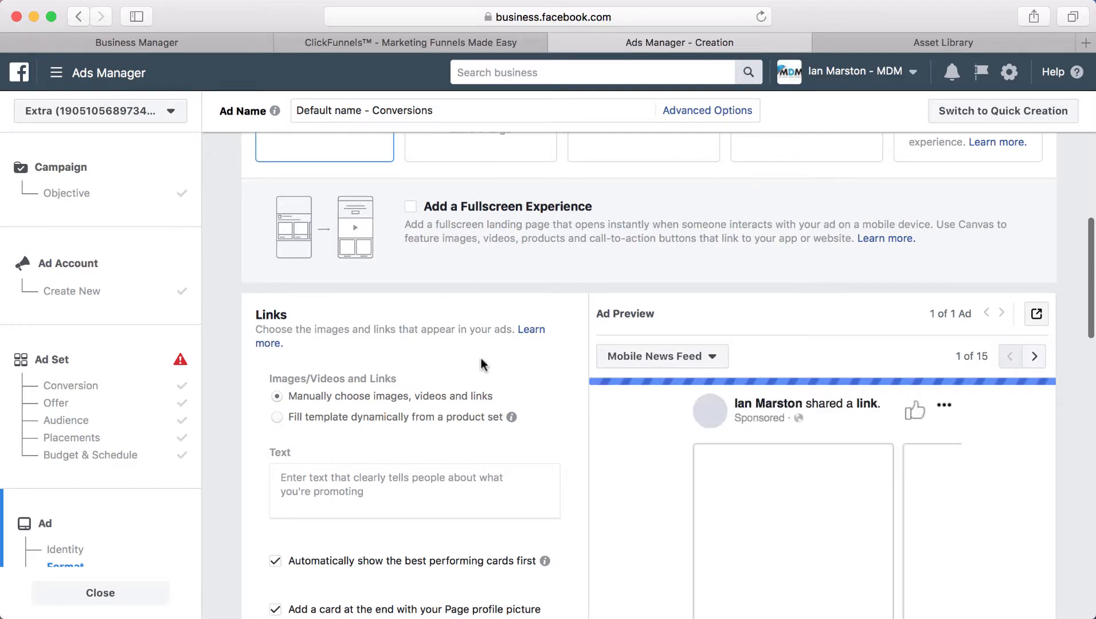
{"action": "scroll", "coordinate": [479, 356], "scroll_direction": "down", "scroll_amount": 3}
{"action": "scroll", "coordinate": [481, 359], "scroll_direction": "up", "scroll_amount": 12}
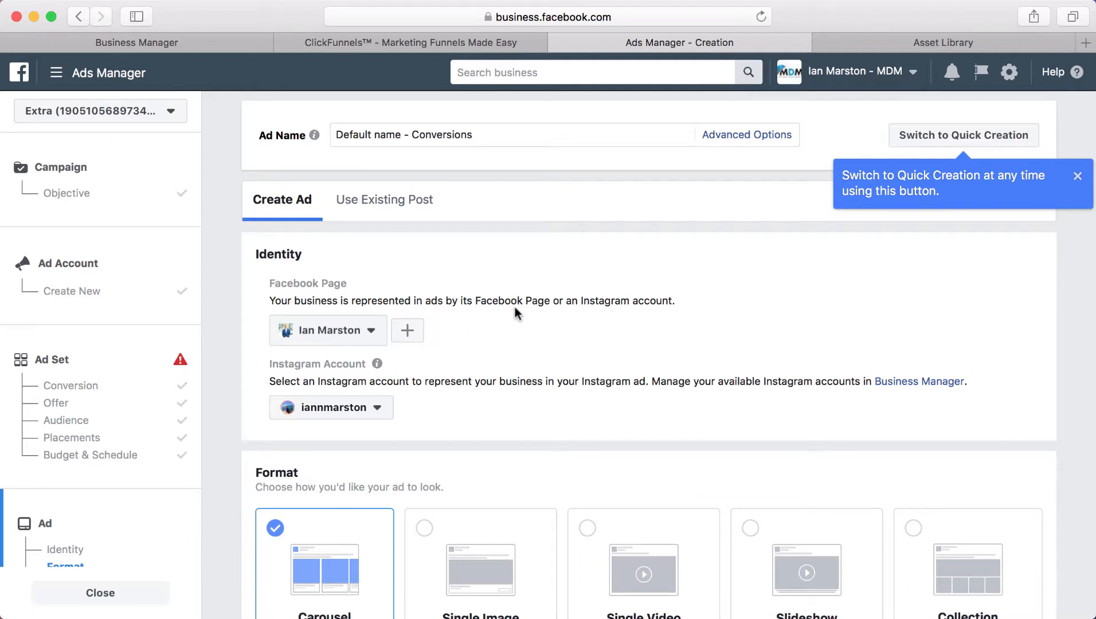
{"action": "scroll", "coordinate": [514, 306], "scroll_direction": "down", "scroll_amount": 10}
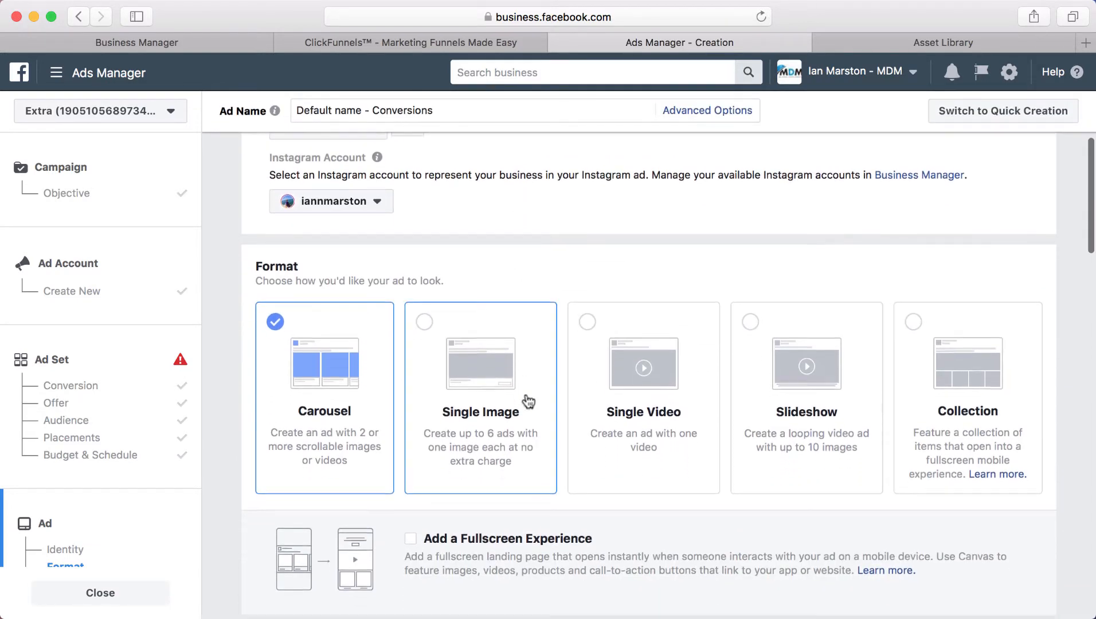
{"action": "scroll", "coordinate": [468, 423], "scroll_direction": "up", "scroll_amount": 10}
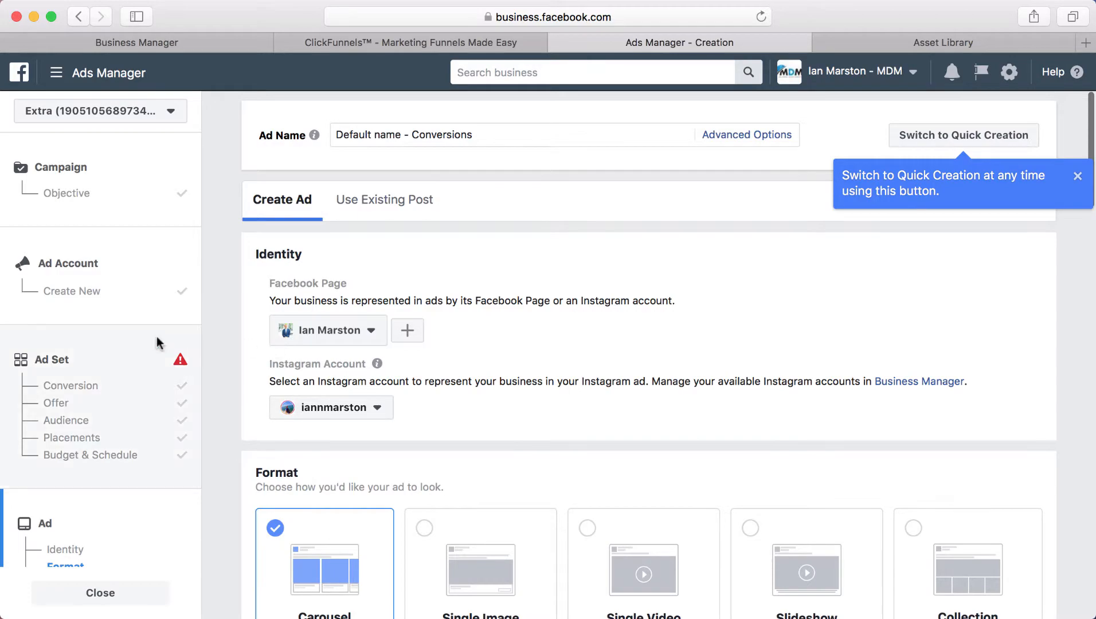
{"action": "scroll", "coordinate": [92, 386], "scroll_direction": "down", "scroll_amount": 2}
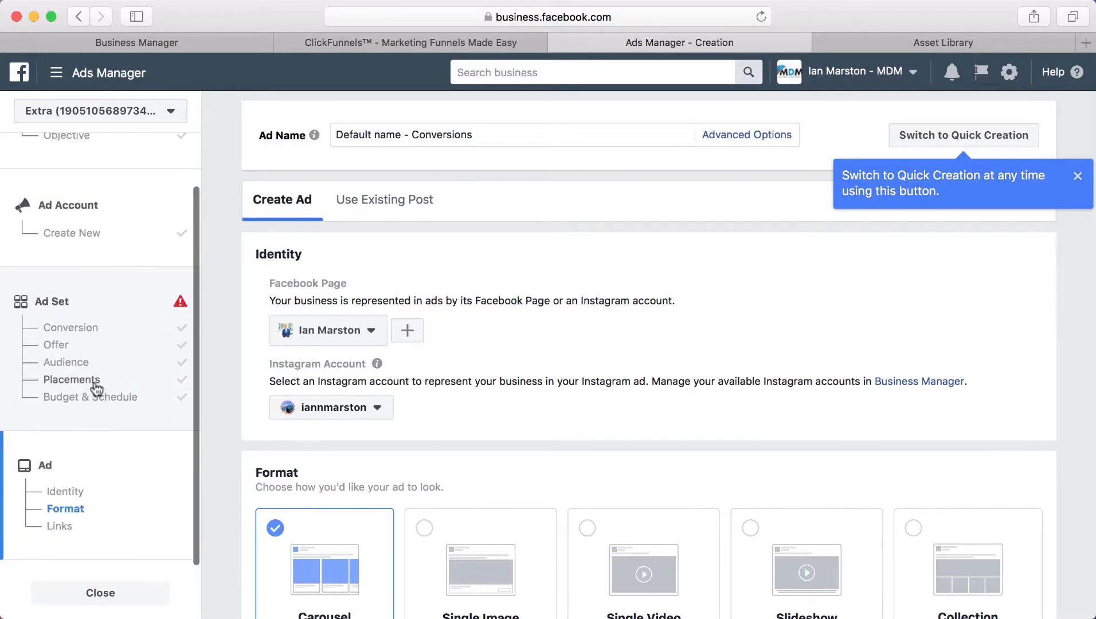
{"action": "scroll", "coordinate": [360, 390], "scroll_direction": "down", "scroll_amount": 10}
{"action": "scroll", "coordinate": [359, 392], "scroll_direction": "down", "scroll_amount": 4}
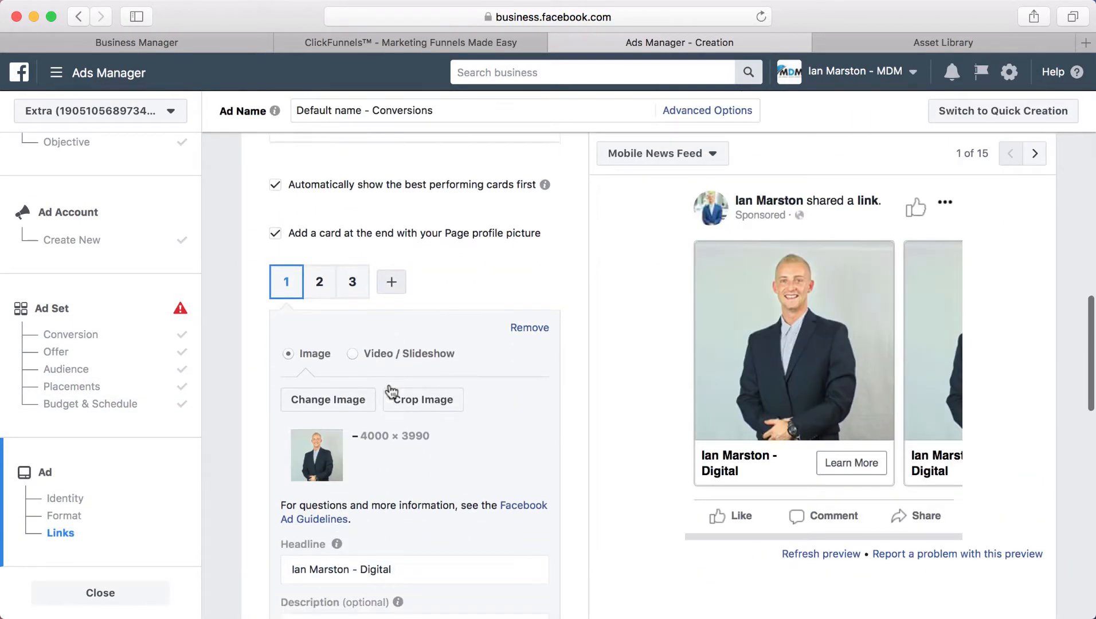
{"action": "scroll", "coordinate": [389, 384], "scroll_direction": "up", "scroll_amount": 12}
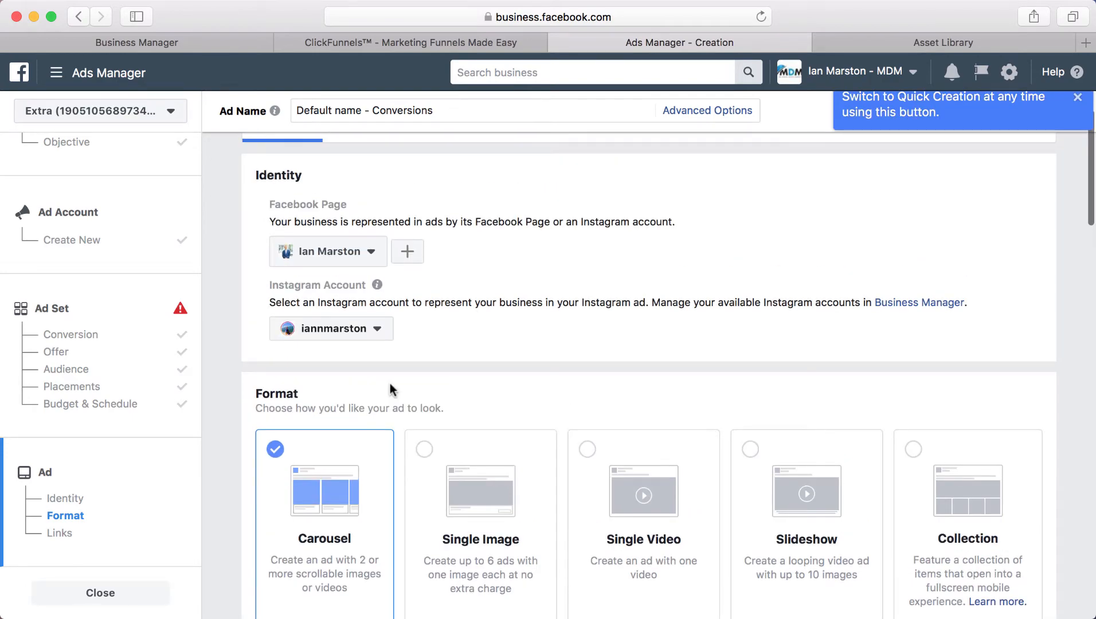
{"action": "scroll", "coordinate": [390, 383], "scroll_direction": "down", "scroll_amount": 10}
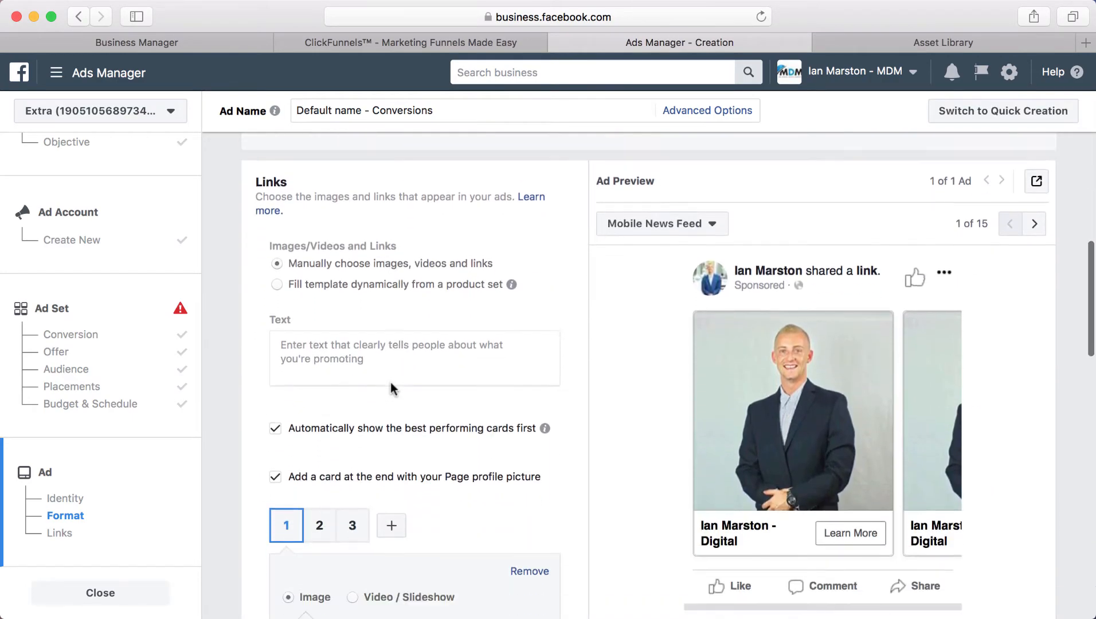
{"action": "scroll", "coordinate": [390, 383], "scroll_direction": "down", "scroll_amount": 2}
{"action": "scroll", "coordinate": [391, 383], "scroll_direction": "up", "scroll_amount": 12}
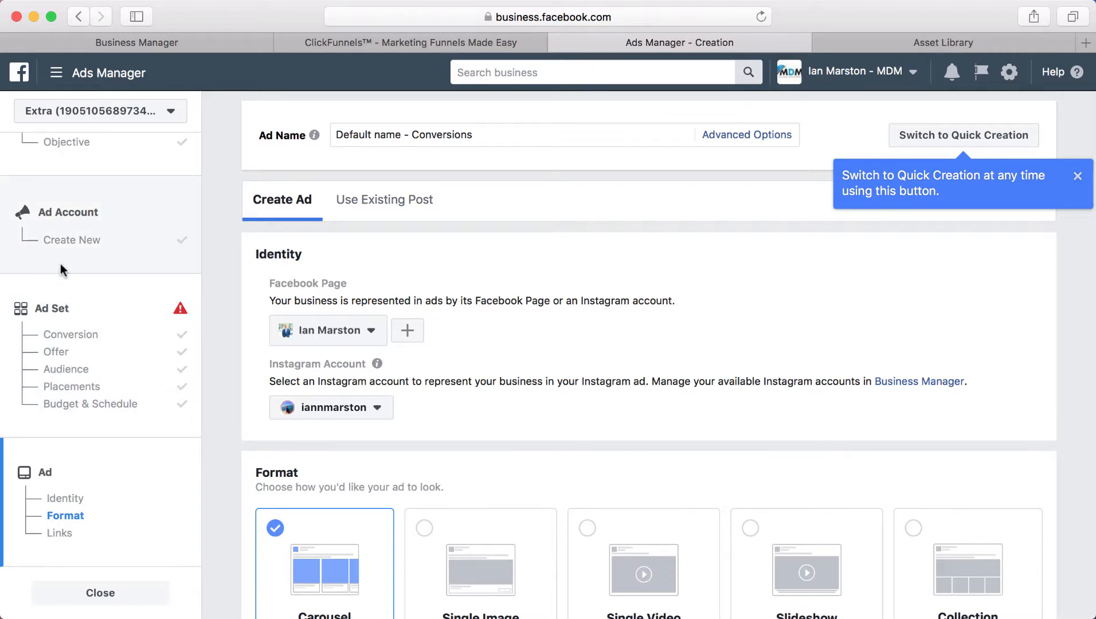
{"action": "left_click", "coordinate": [115, 349]}
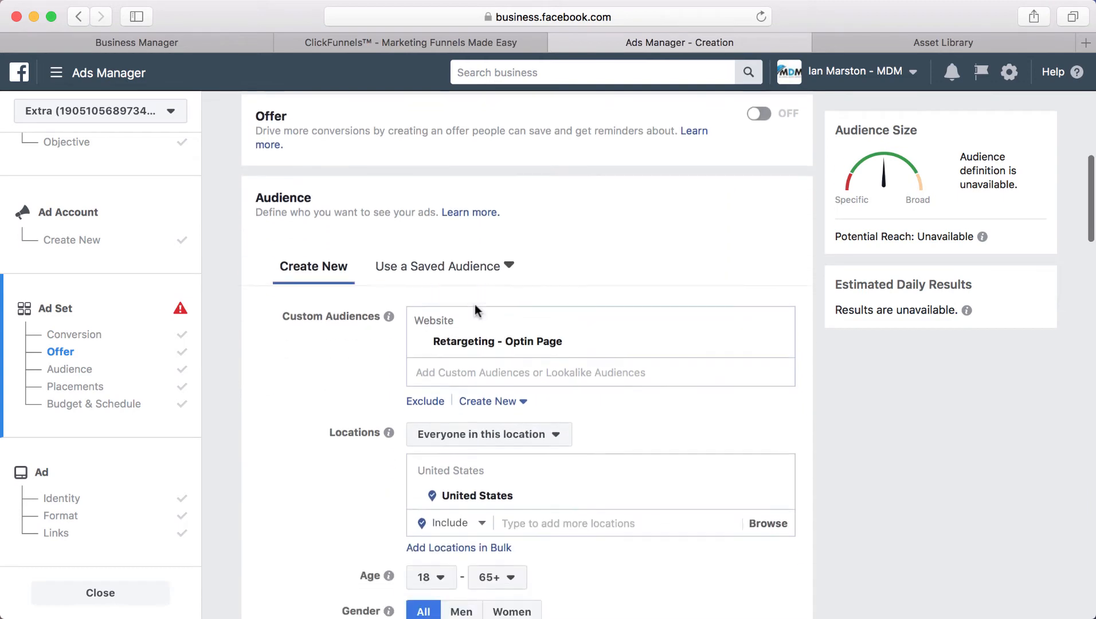
Step: Choose MDM - Complete Register as the website conversion event under Website
{"action": "left_click", "coordinate": [407, 294]}
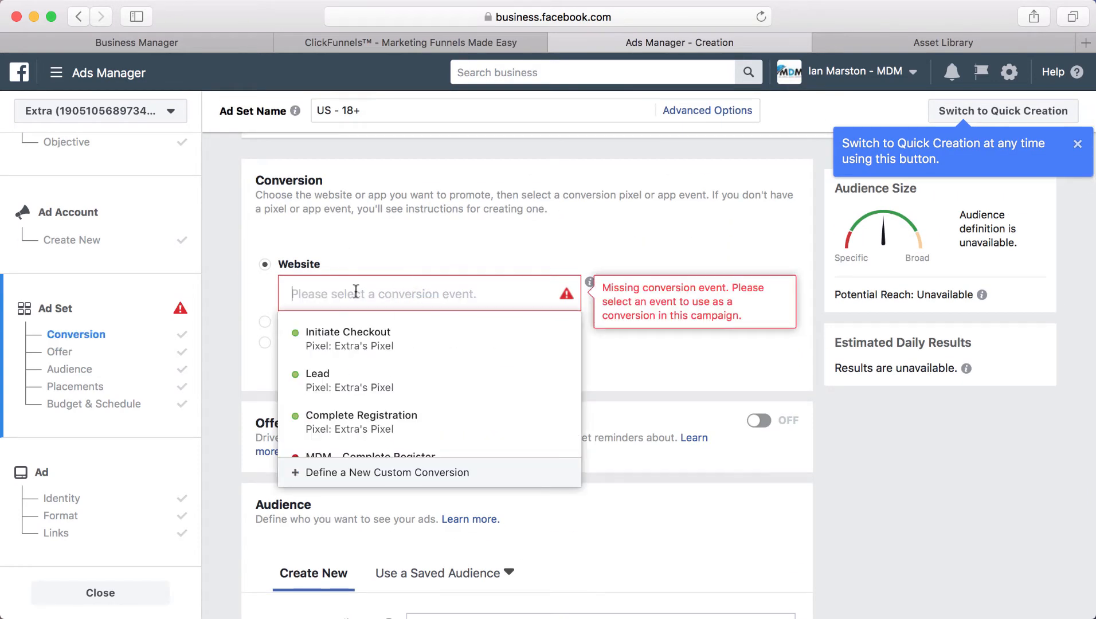
{"action": "scroll", "coordinate": [401, 344], "scroll_direction": "down", "scroll_amount": 4}
{"action": "scroll", "coordinate": [427, 370], "scroll_direction": "up", "scroll_amount": 1}
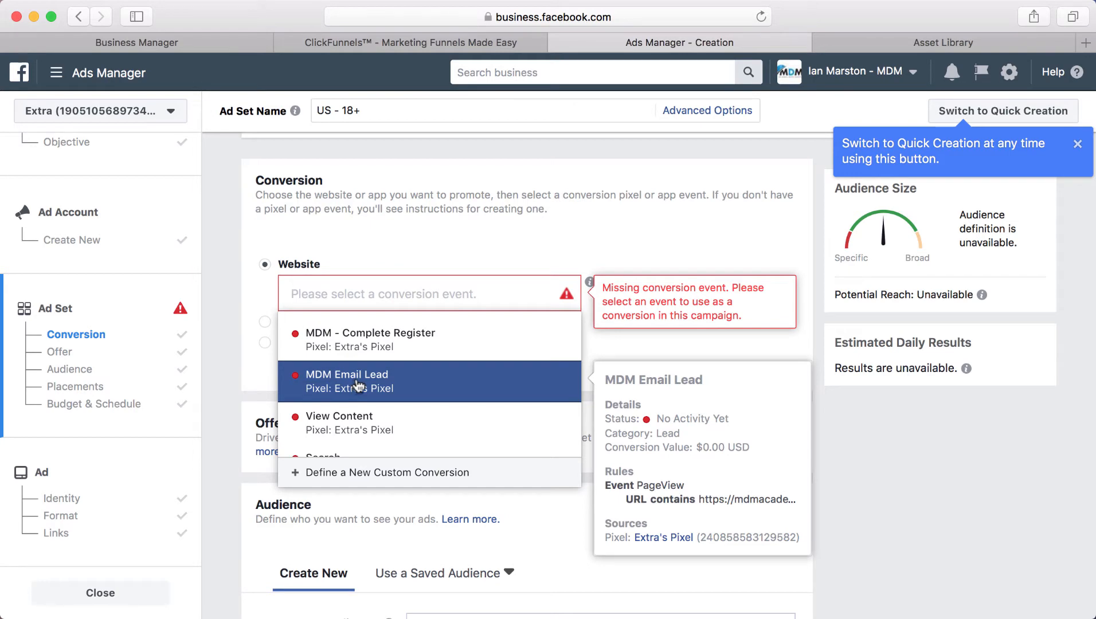
{"action": "left_click", "coordinate": [384, 344]}
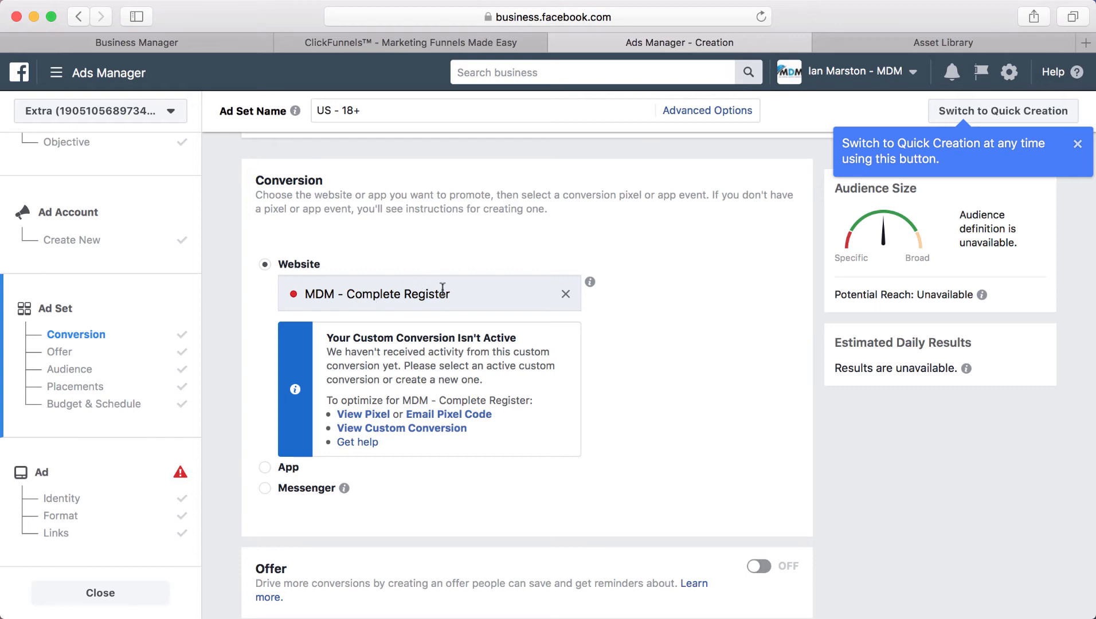
{"action": "scroll", "coordinate": [424, 436], "scroll_direction": "down", "scroll_amount": 2}
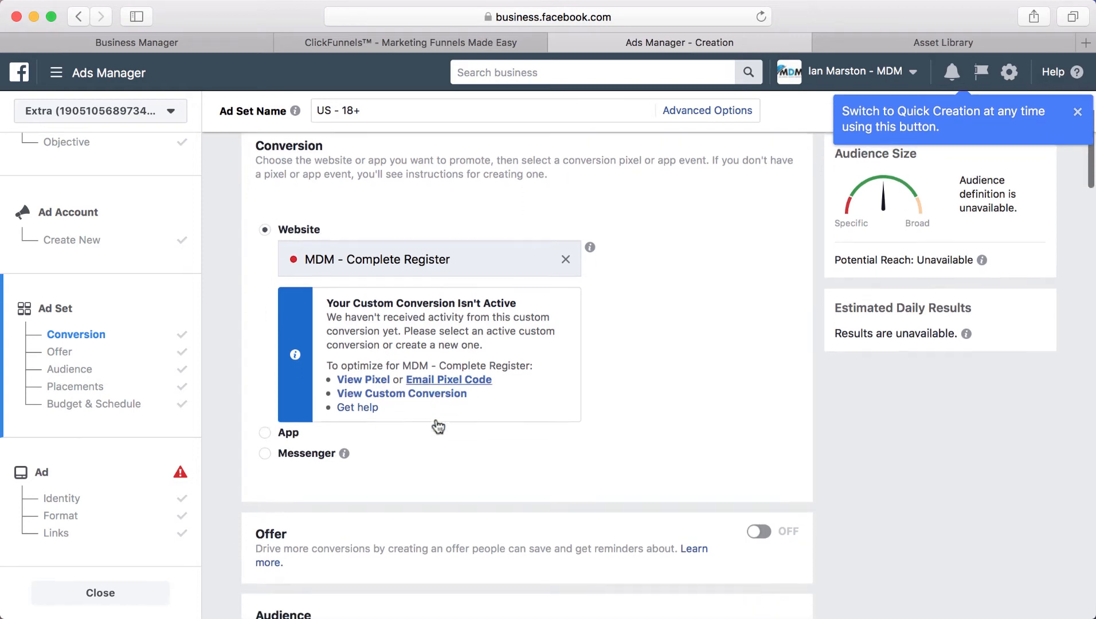
{"action": "scroll", "coordinate": [380, 201], "scroll_direction": "up", "scroll_amount": 1}
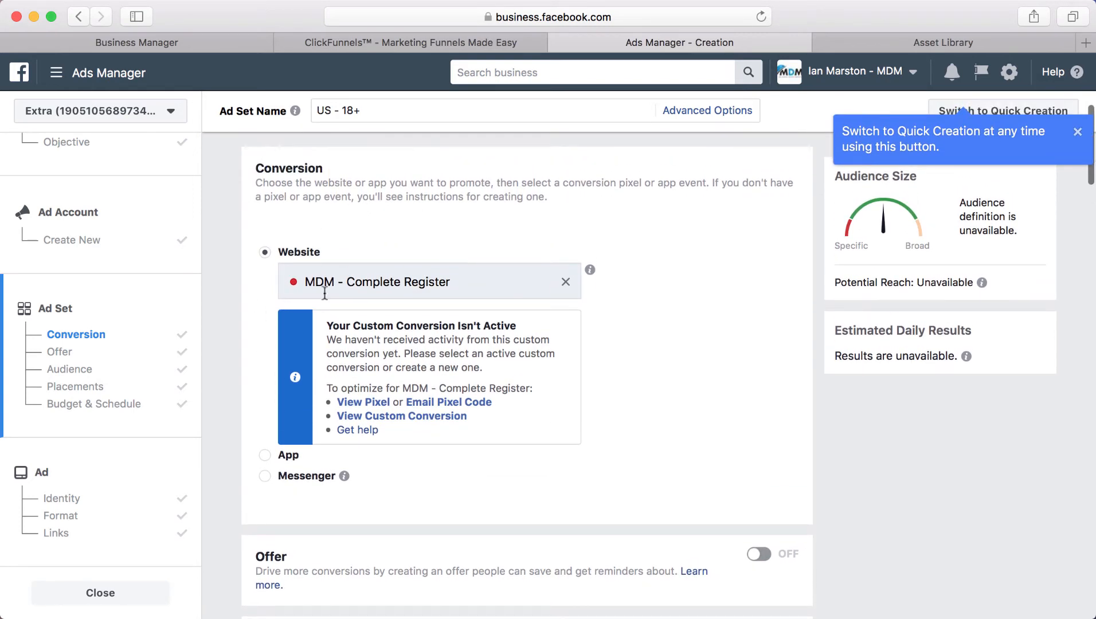
{"action": "scroll", "coordinate": [478, 431], "scroll_direction": "down", "scroll_amount": 1}
{"action": "scroll", "coordinate": [478, 436], "scroll_direction": "down", "scroll_amount": 2}
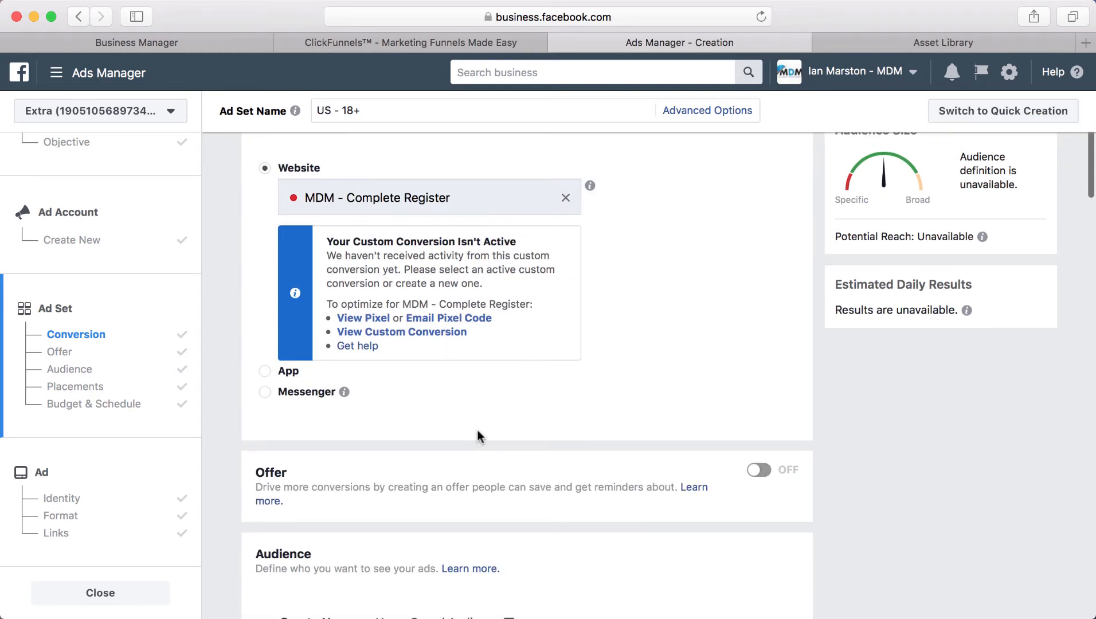